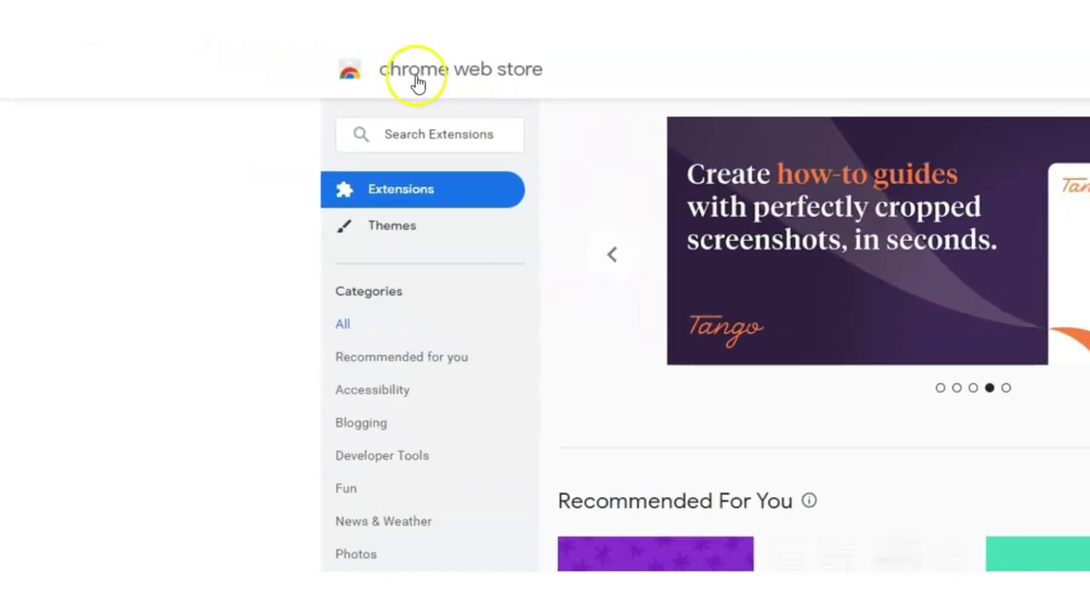
Search the Chrome Web Store extensions for "flyp" and open the Flyp Poshmark Sharer extension.
left_click(498, 142)
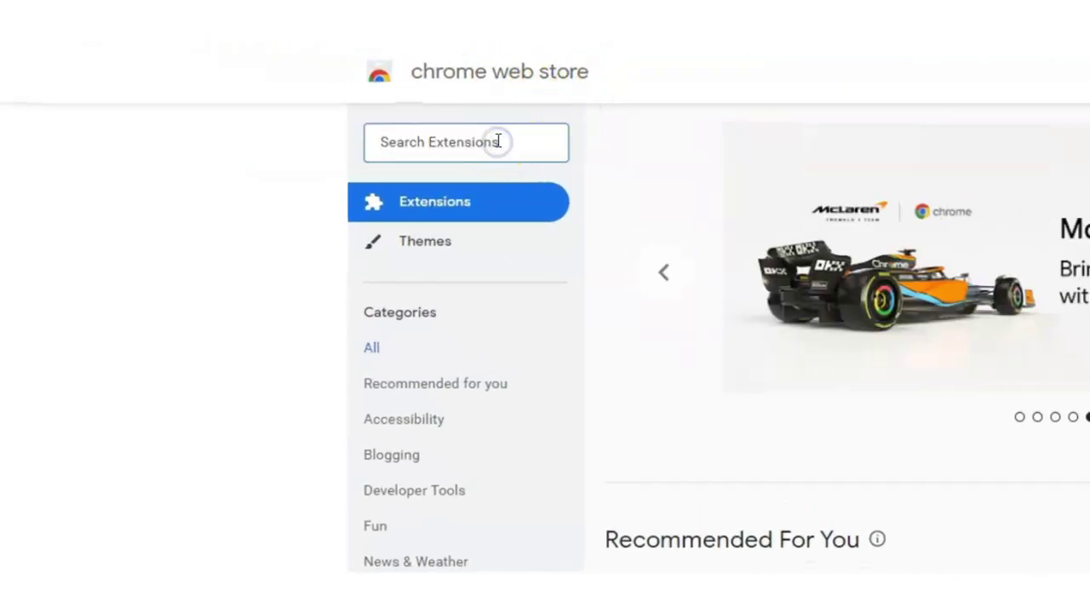
type("flyp")
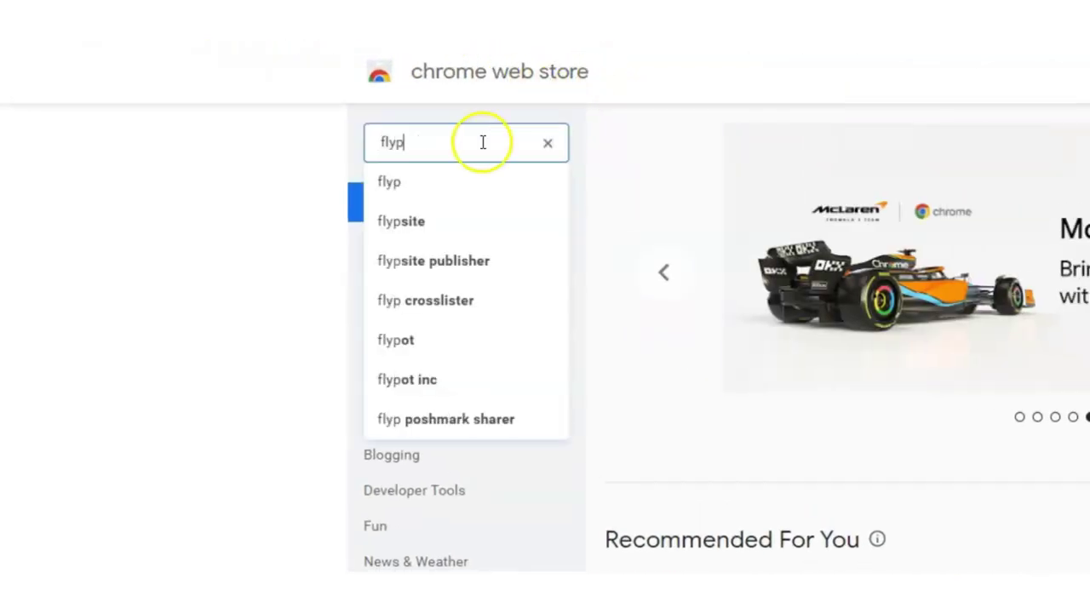
left_click(451, 184)
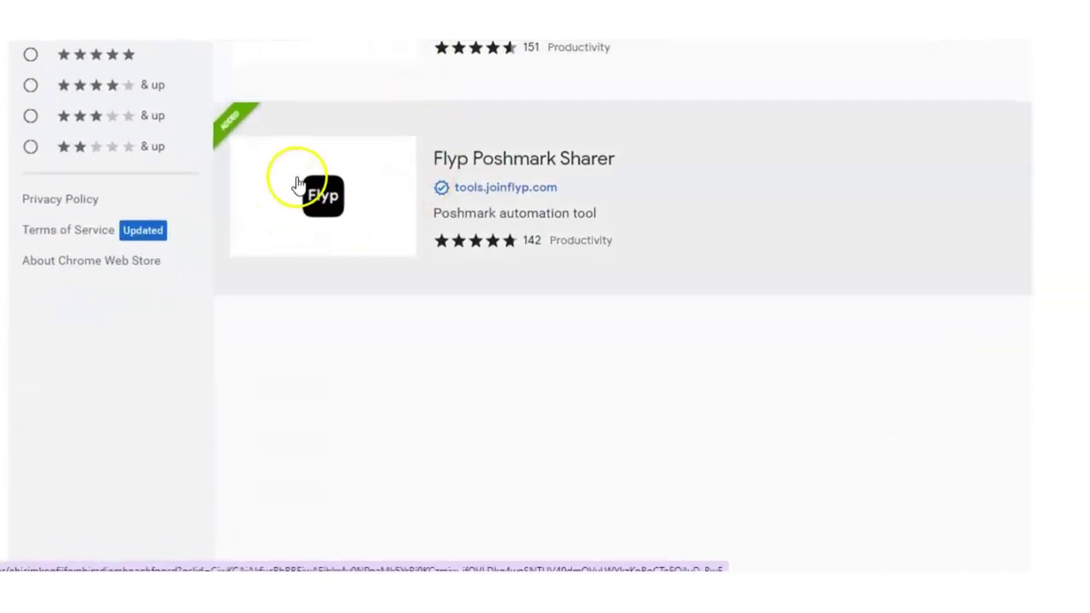
left_click(269, 246)
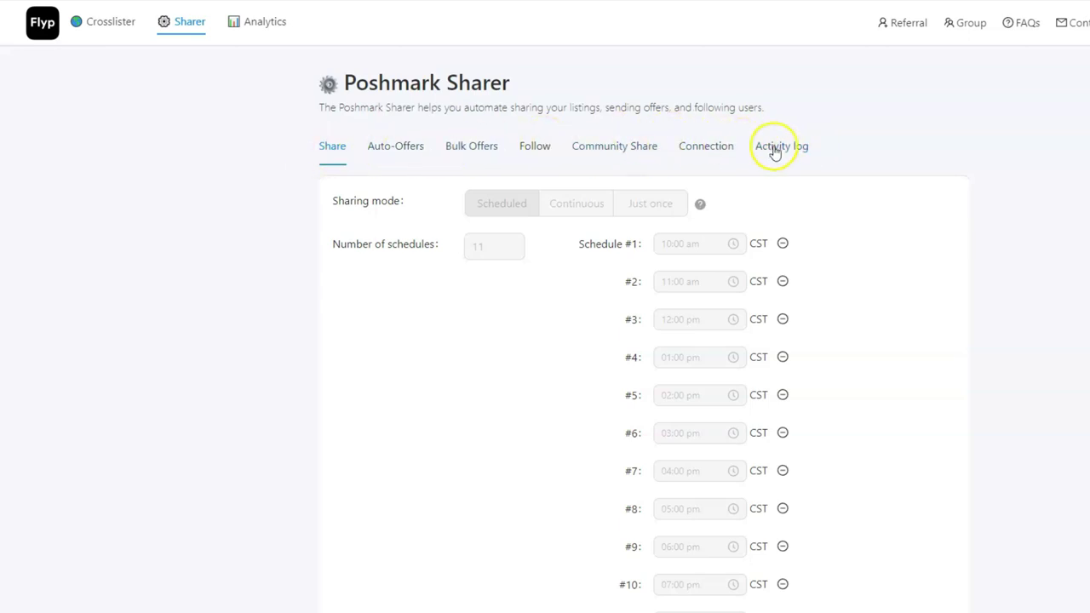
Open the Poshmark Sharer's Share settings and set the sharing mode to Just once.
left_click(332, 145)
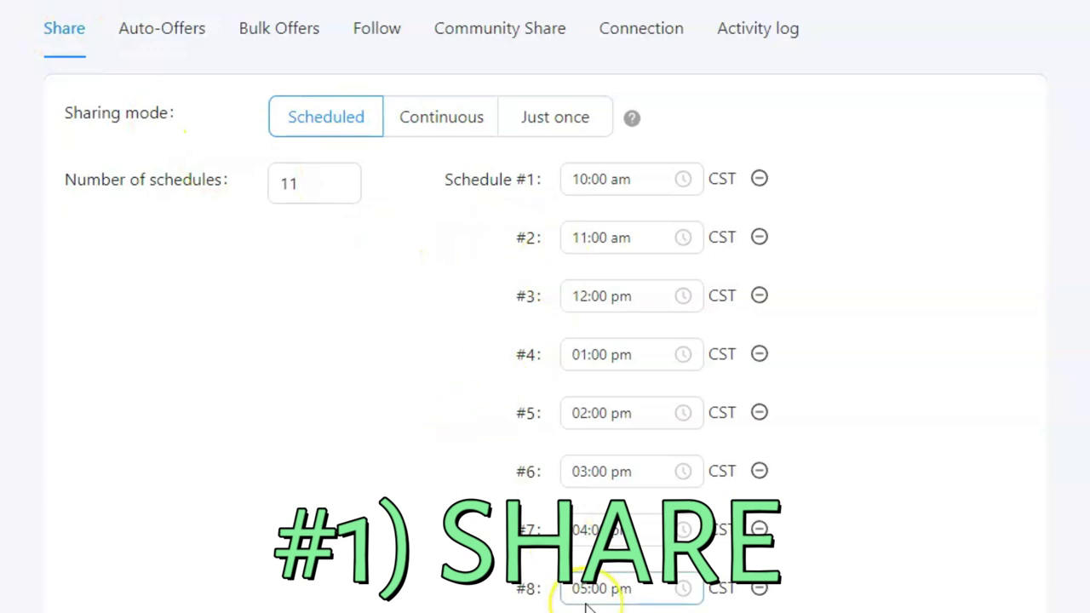
scroll(517, 476, "down", 1)
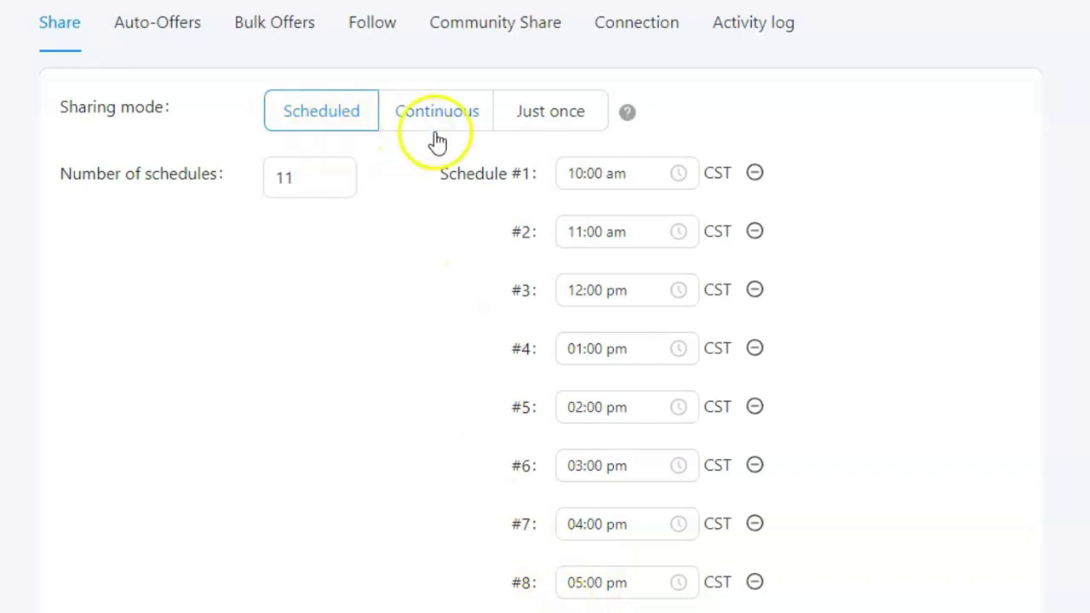
left_click(546, 129)
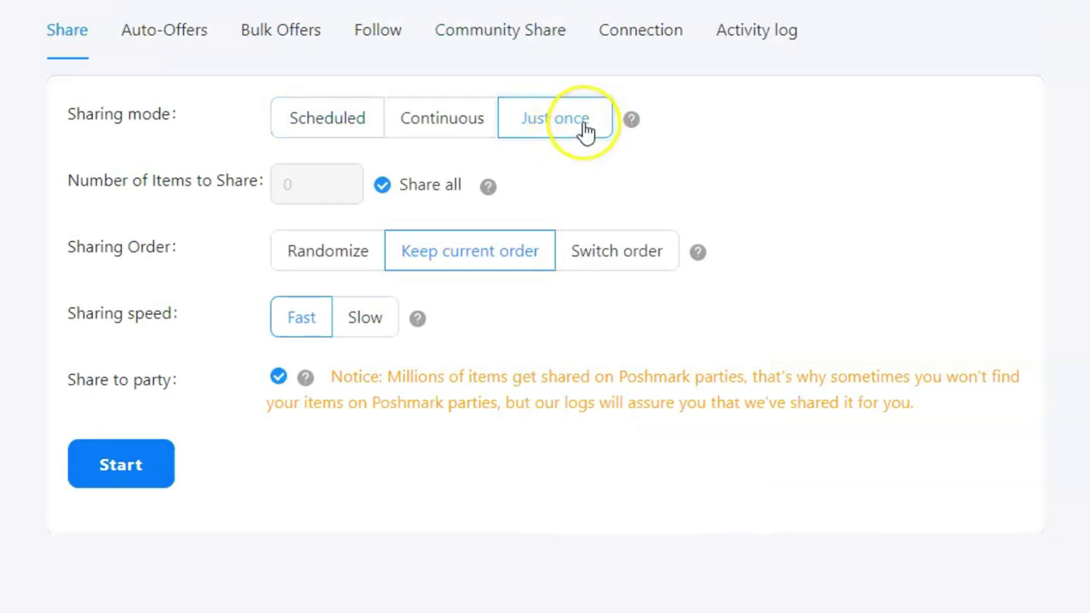
left_click(524, 148)
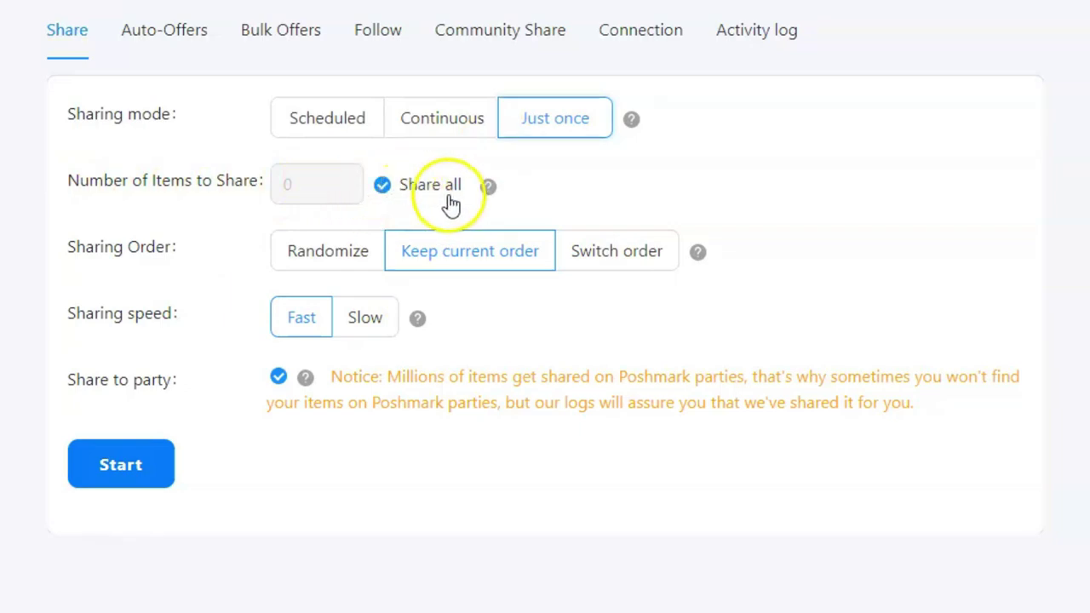
Turn off Share all, make the number of items to share editable, and turn Share all back on.
left_click(383, 191)
left_click(305, 189)
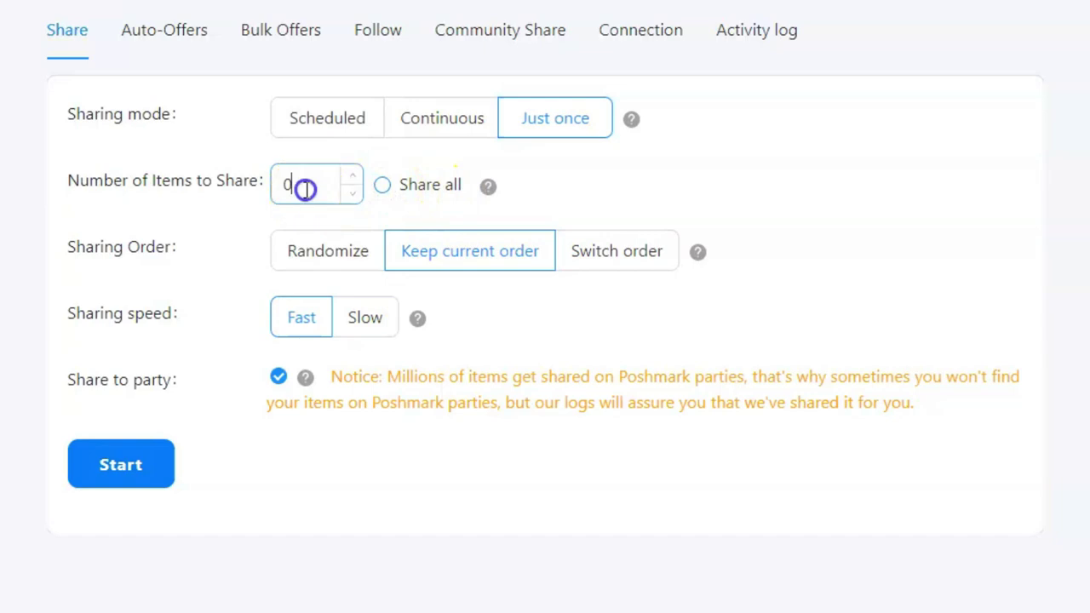
left_click_drag(304, 189, 272, 189)
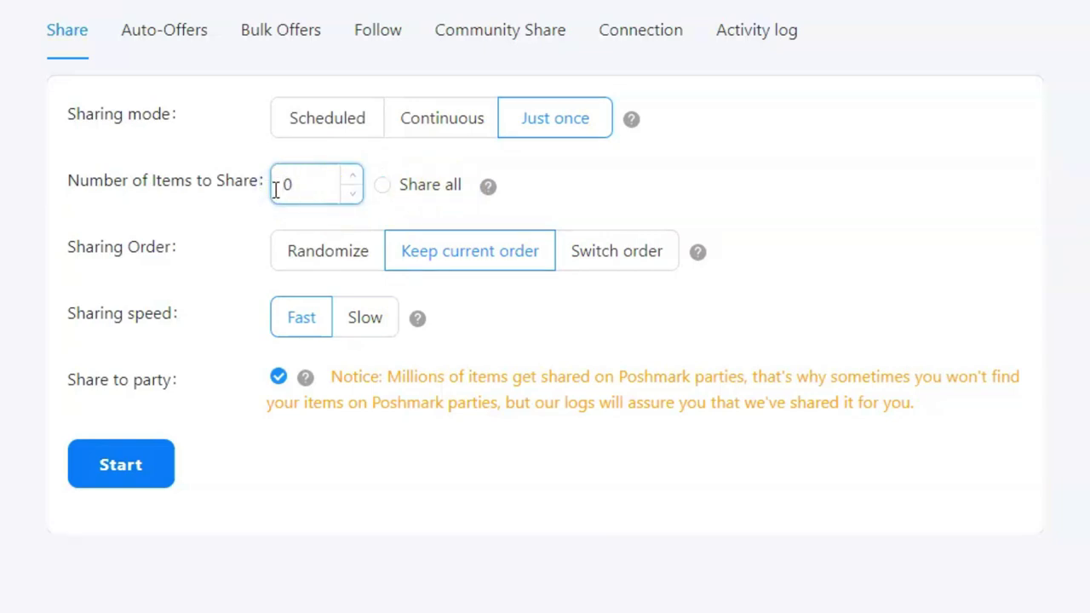
left_click(382, 185)
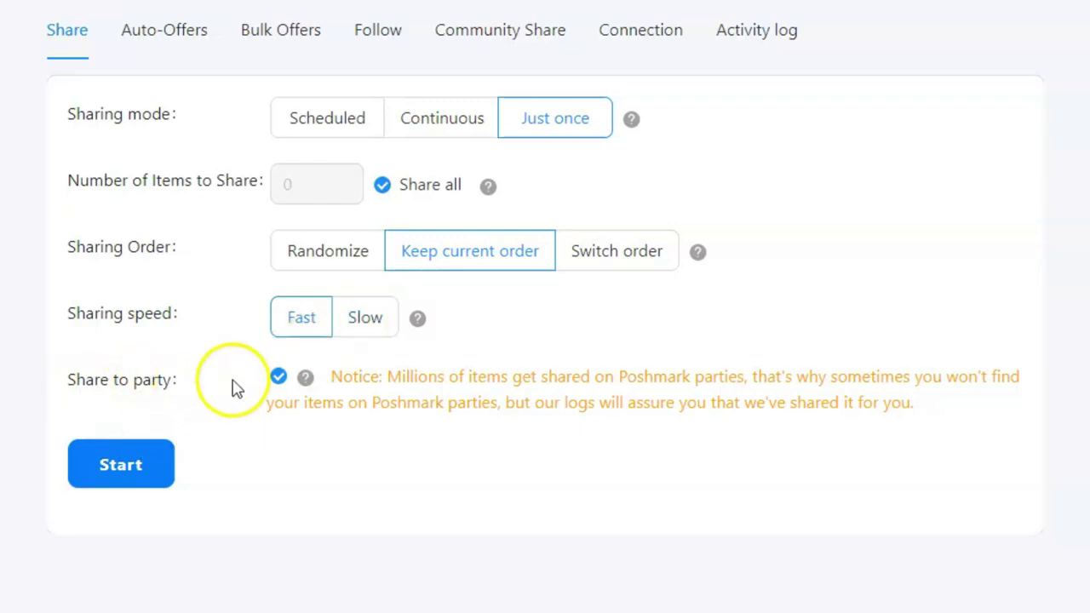
Toggle the Share to party option off and back on for the just-once share.
left_click(280, 378)
left_click(280, 378)
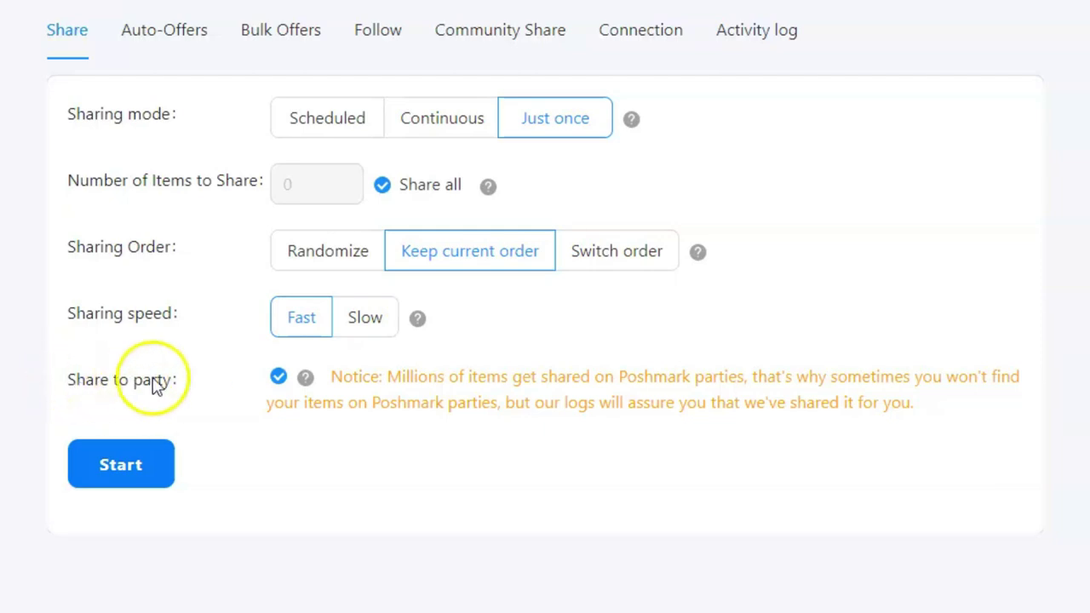
left_click(278, 380)
left_click(280, 385)
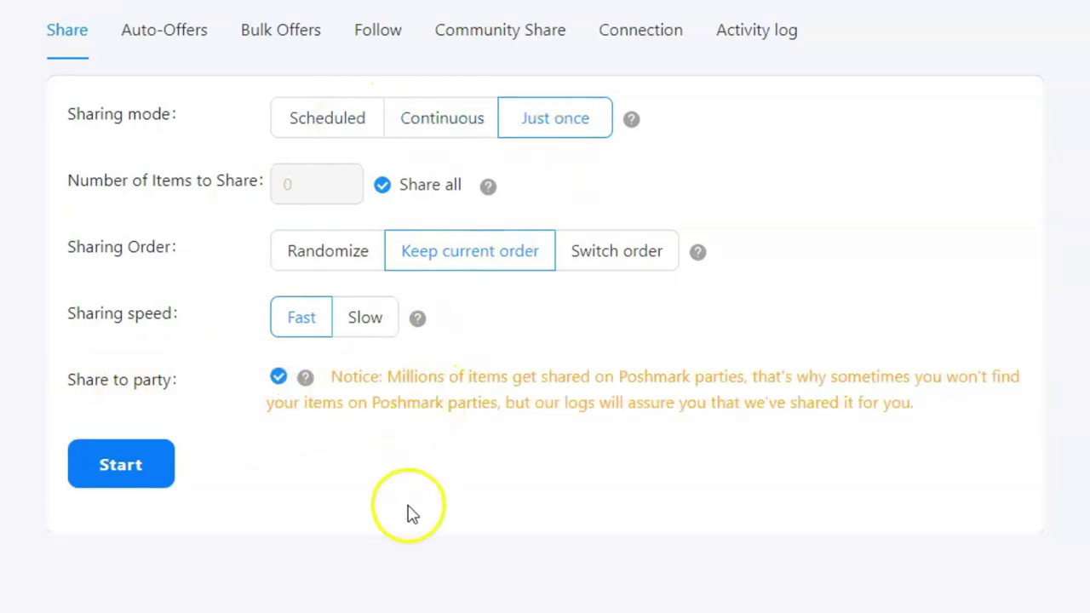
Start the just-once share of all items and cancel it.
left_click(134, 476)
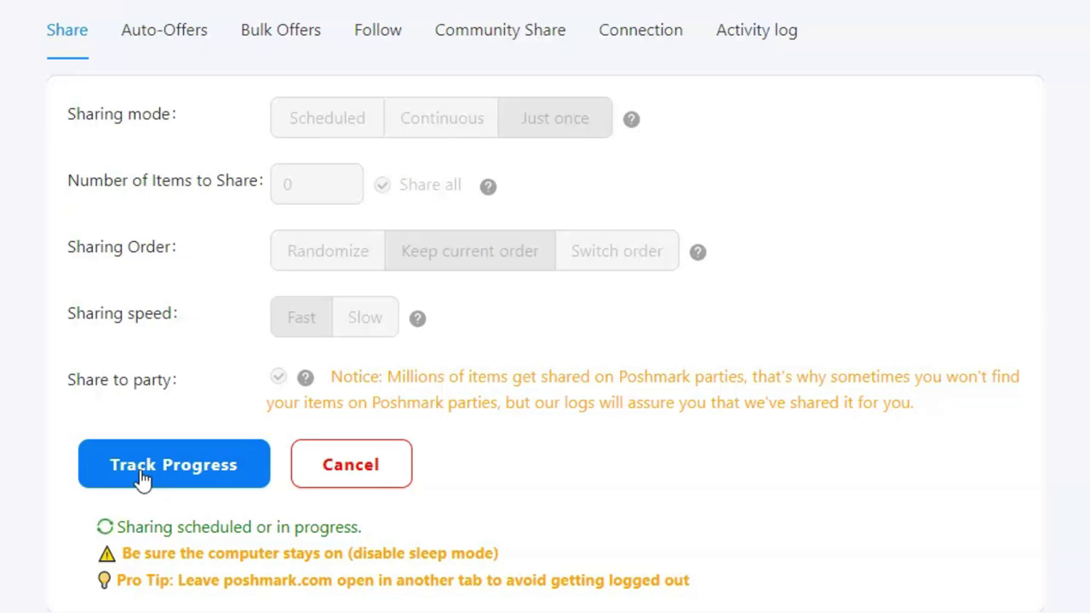
left_click(358, 477)
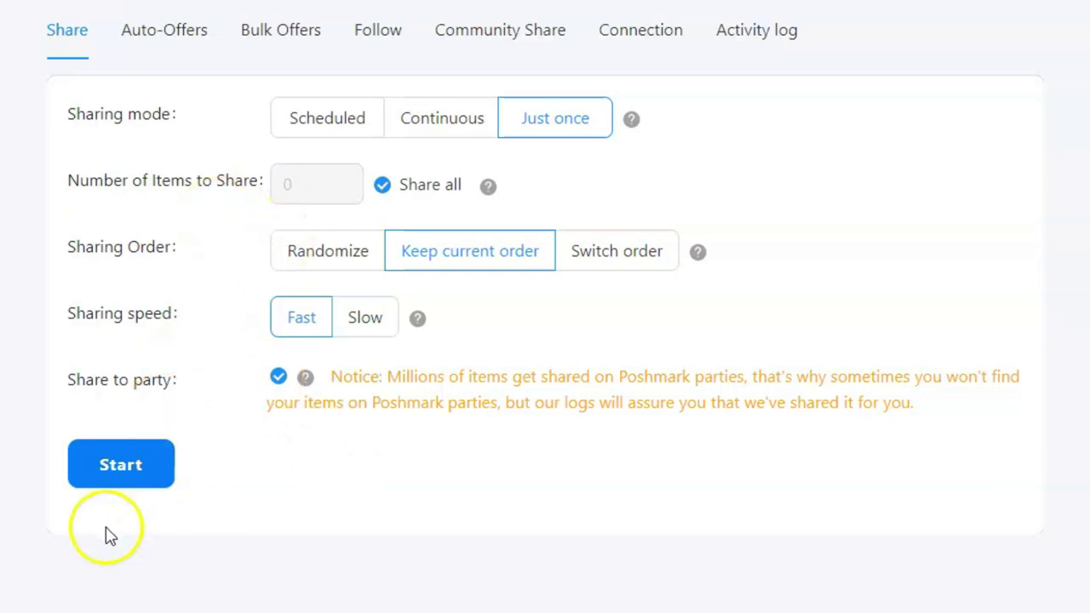
left_click(119, 464)
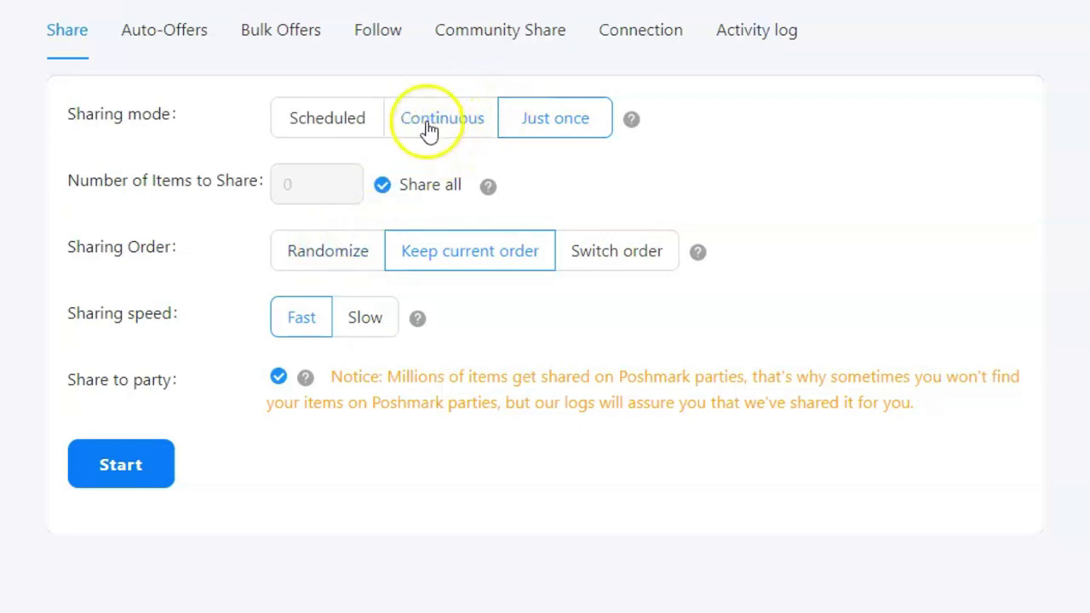
Switch the sharing mode to Continuous and inspect the number of shares per day.
left_click(449, 126)
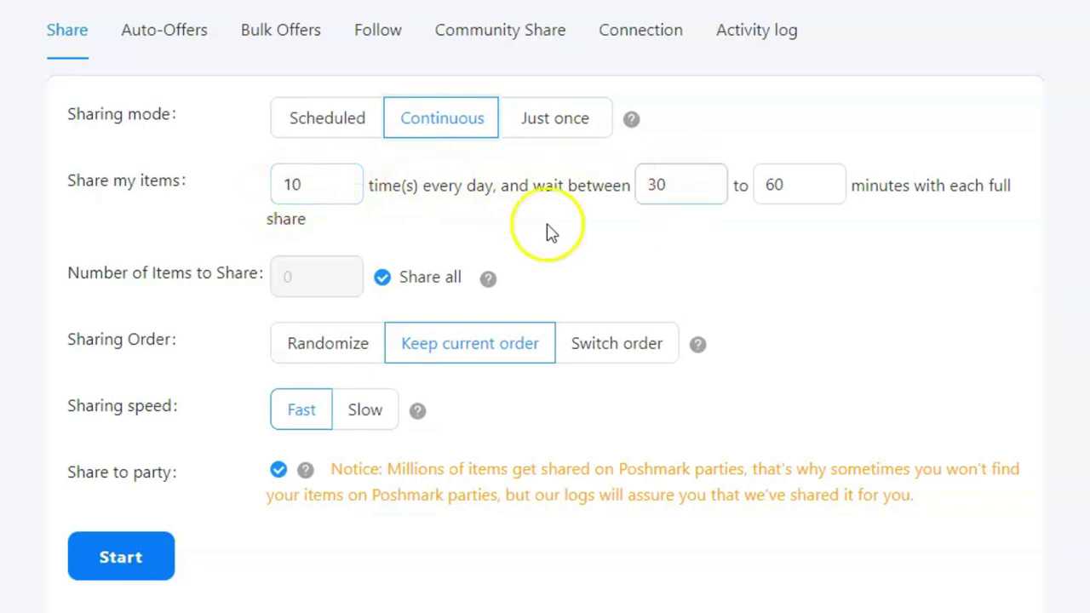
left_click_drag(330, 193, 258, 189)
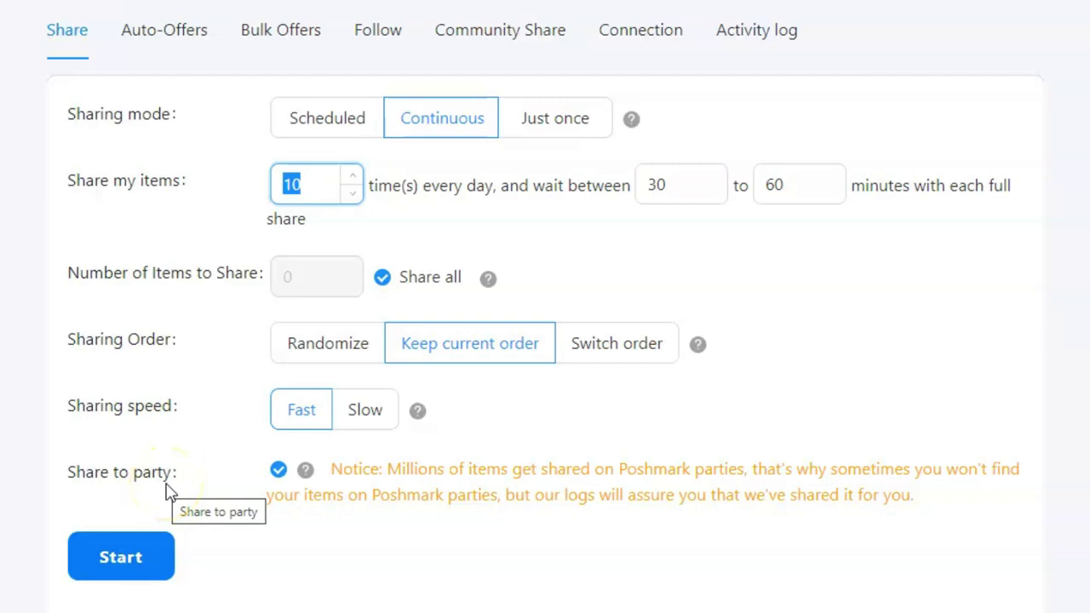
left_click(479, 238)
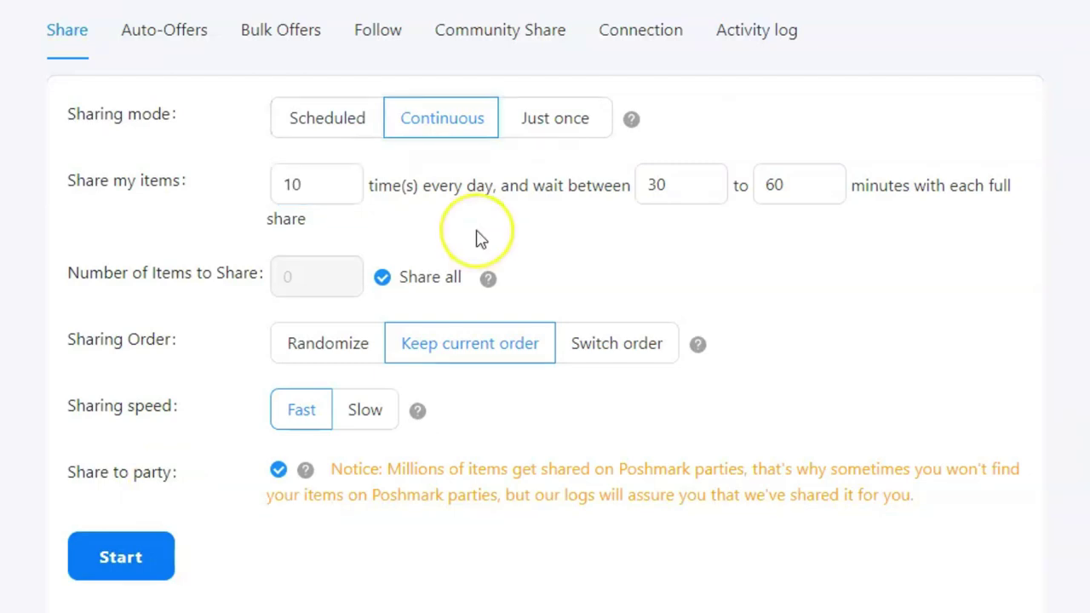
Switch the sharing mode to Scheduled and check the first and last schedule times.
left_click(354, 126)
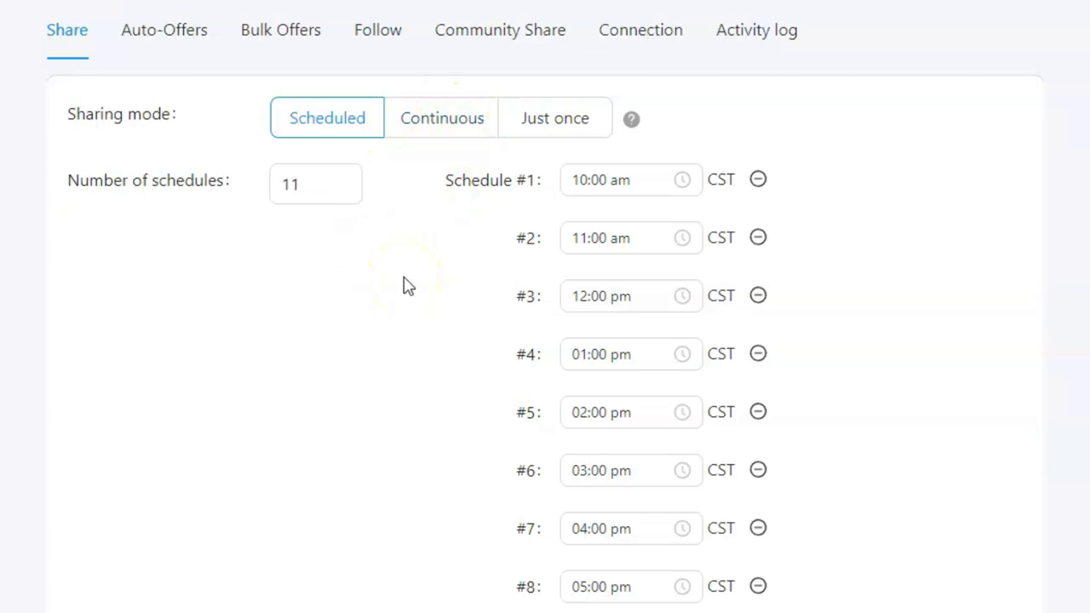
scroll(405, 285, "down", 1)
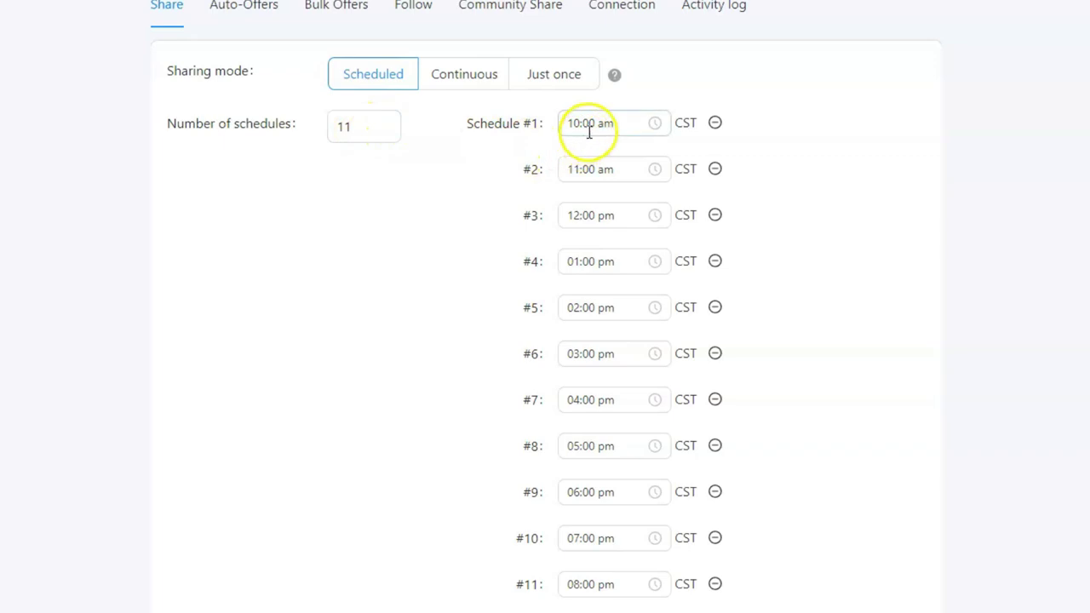
left_click_drag(621, 122, 565, 125)
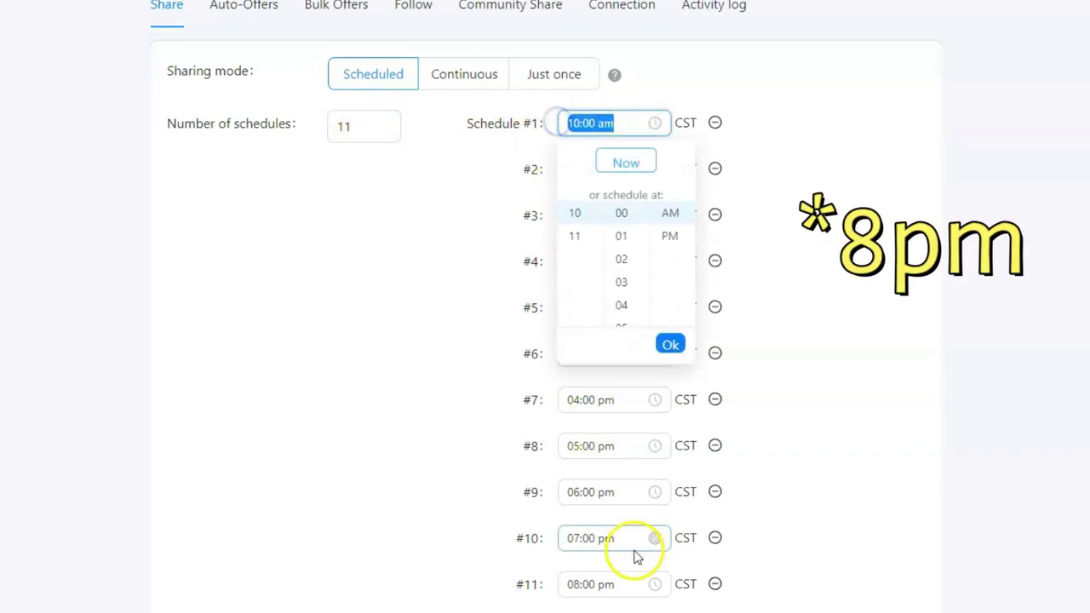
left_click_drag(622, 587, 553, 585)
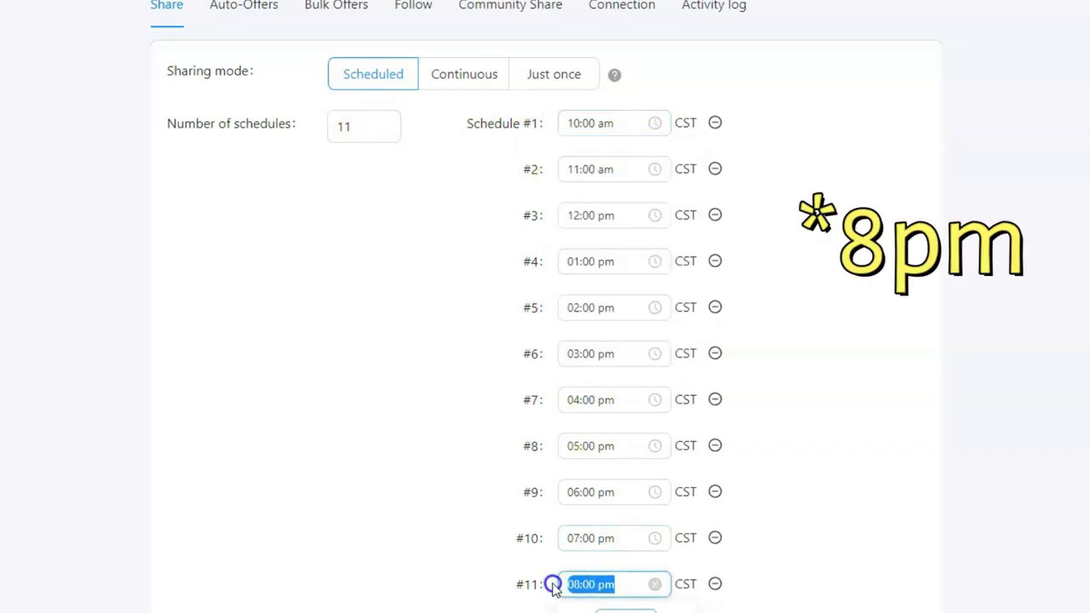
Increase the number of schedules to 12 and set schedule #12 to 12:01 pm.
left_click(396, 124)
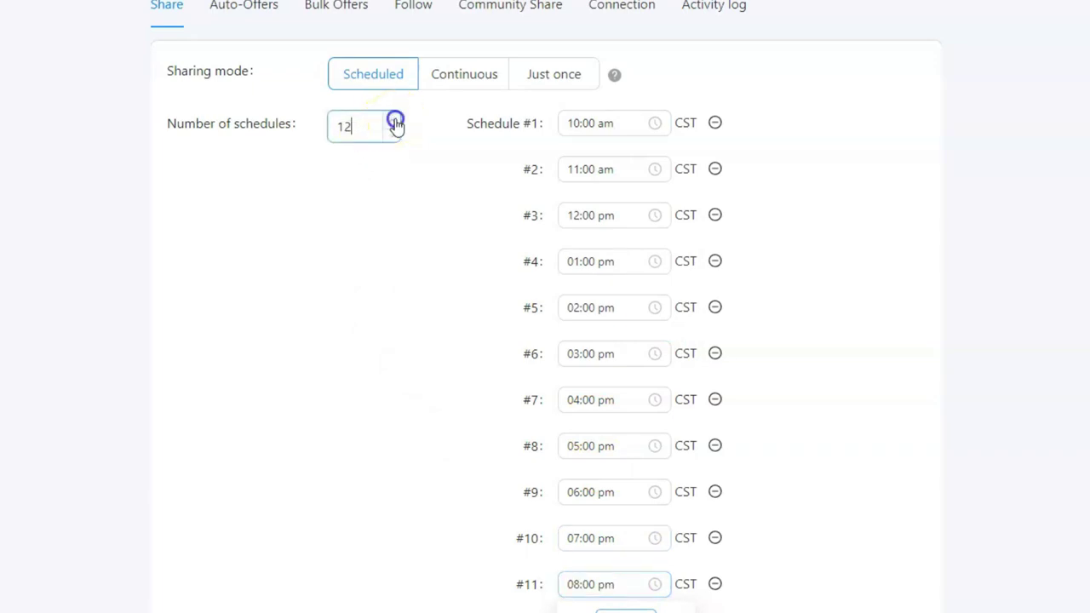
scroll(451, 212, "down", 5)
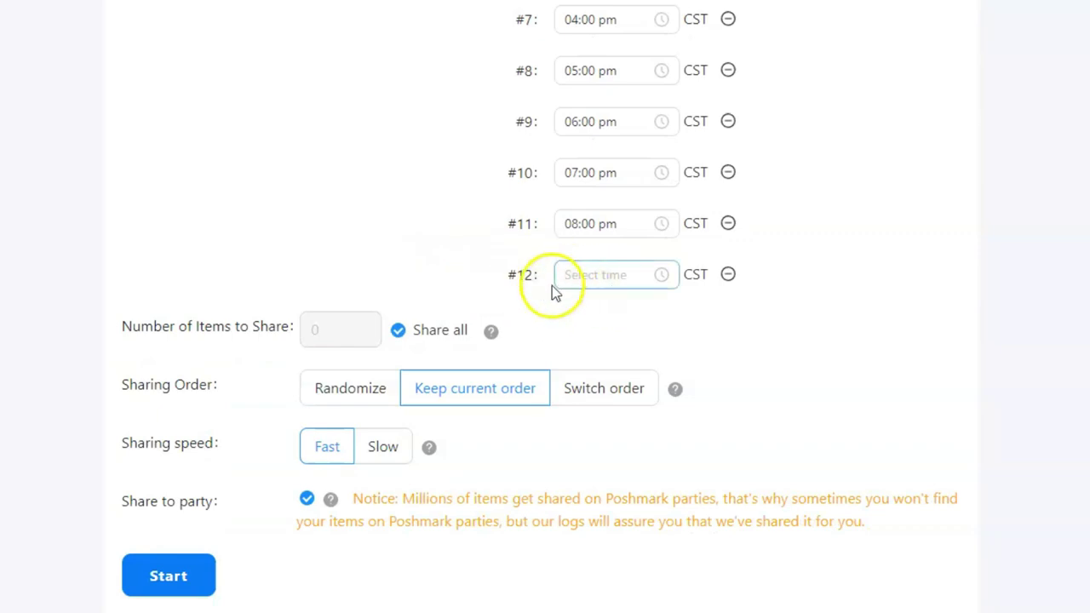
left_click(594, 279)
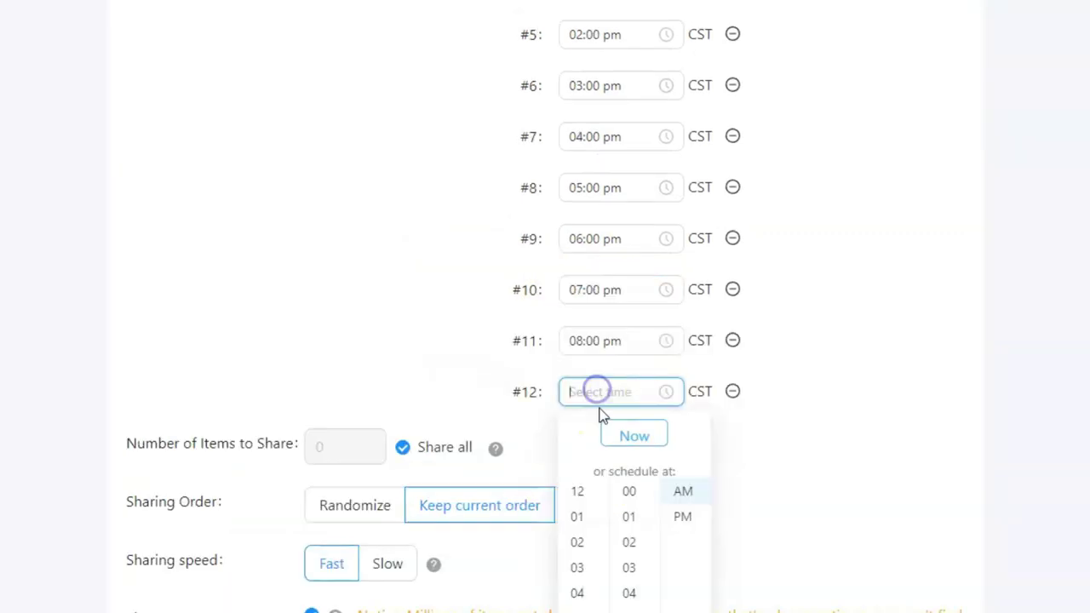
left_click(577, 492)
left_click(630, 517)
left_click(683, 516)
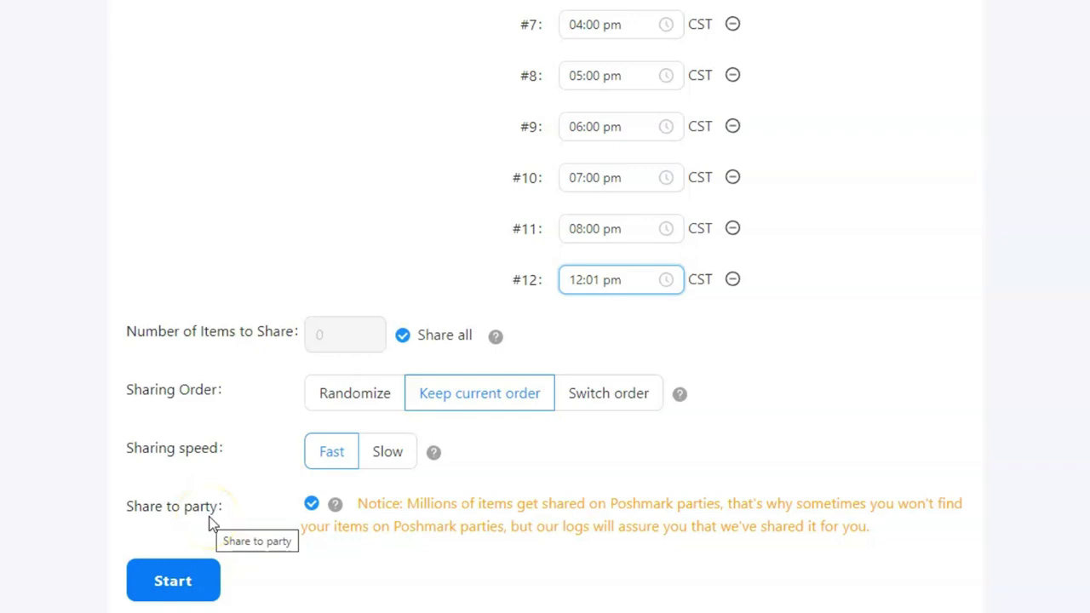
scroll(409, 486, "up", 4)
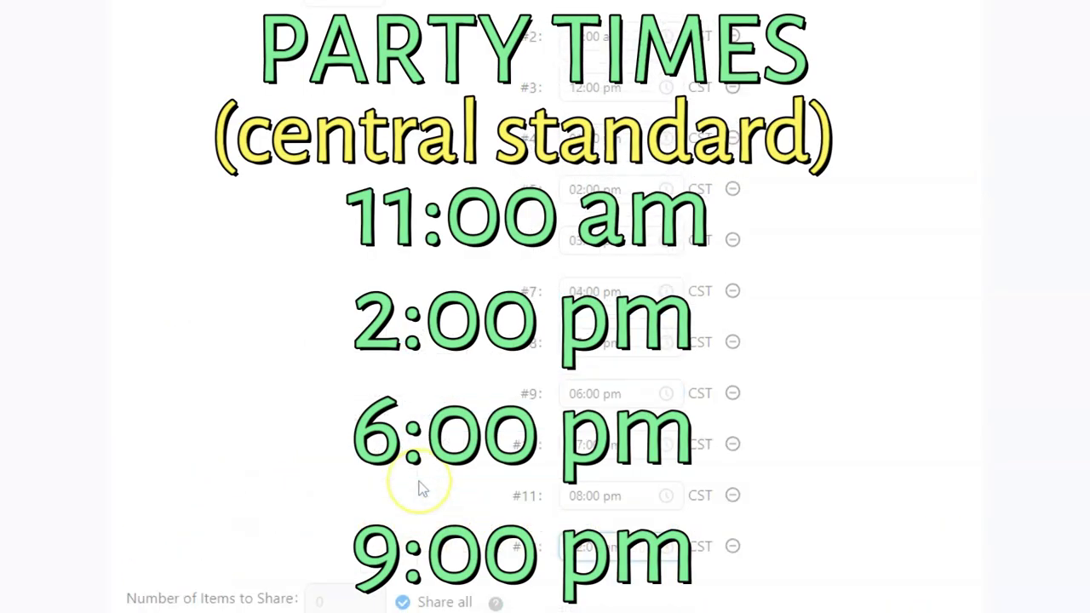
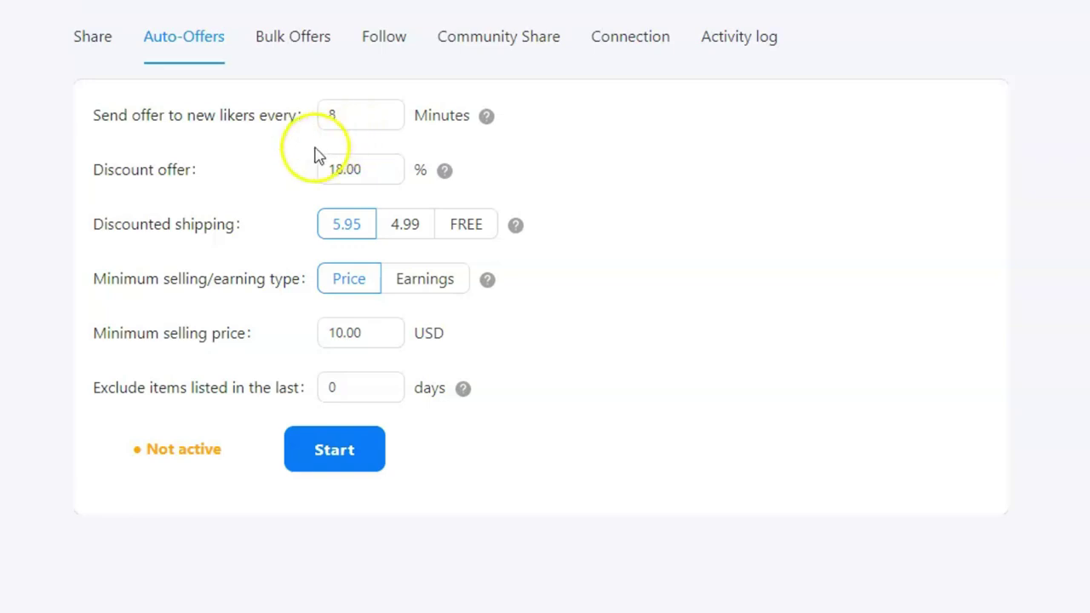
Review the interval for sending offers to new likers and the discount percentage in the auto-offer settings.
left_click(345, 115)
left_click_drag(345, 114, 318, 116)
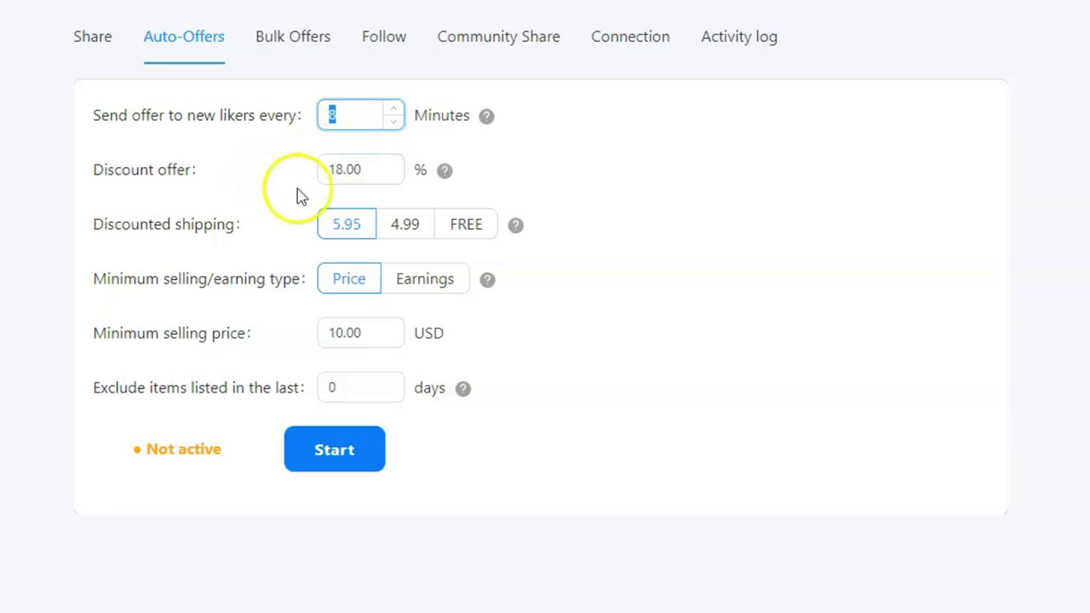
left_click(353, 170)
left_click_drag(352, 170, 321, 171)
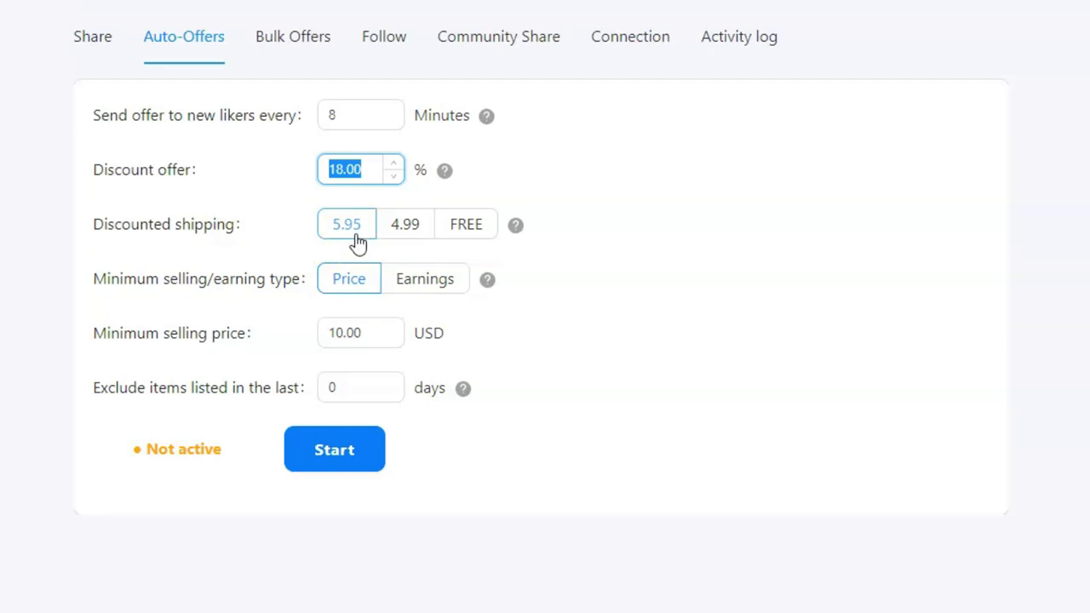
Check the auto-offer minimum selling price and set the minimum selling/earning type to Earnings.
scroll(242, 286, "down", 1)
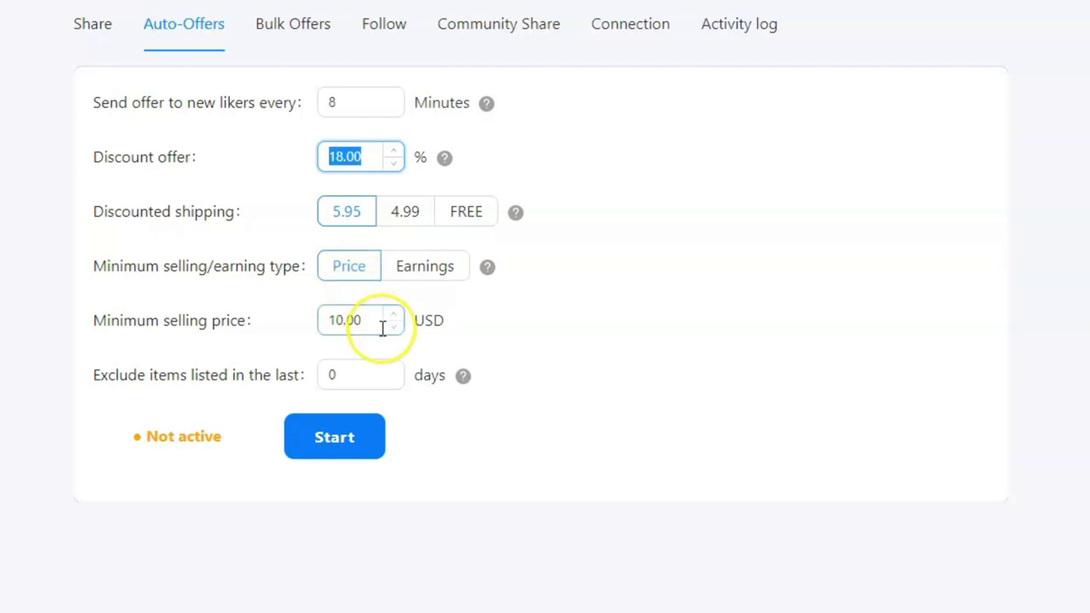
left_click(314, 328)
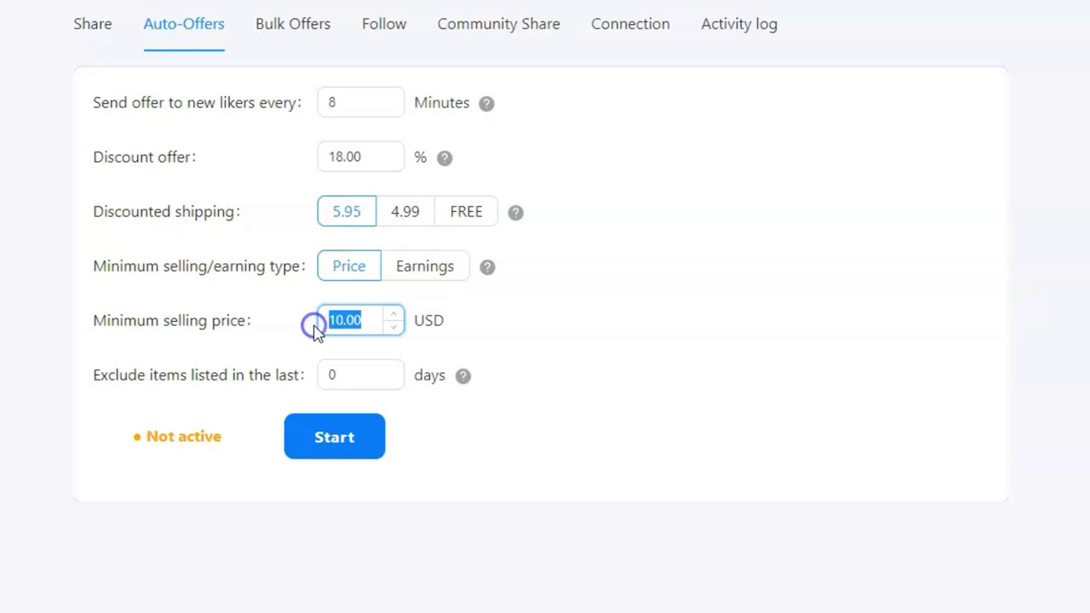
left_click(345, 320)
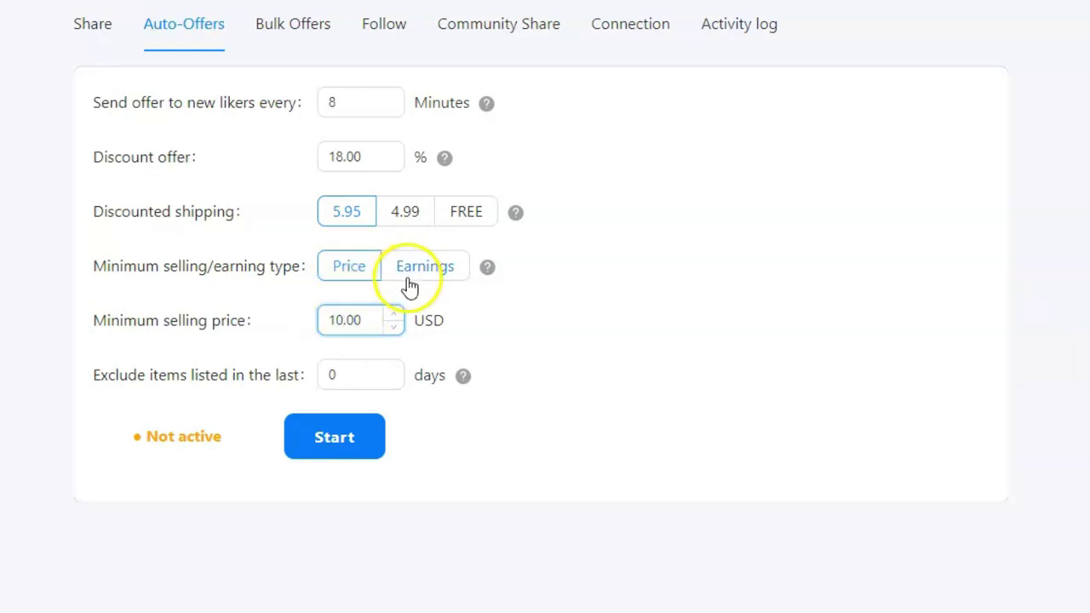
left_click(444, 274)
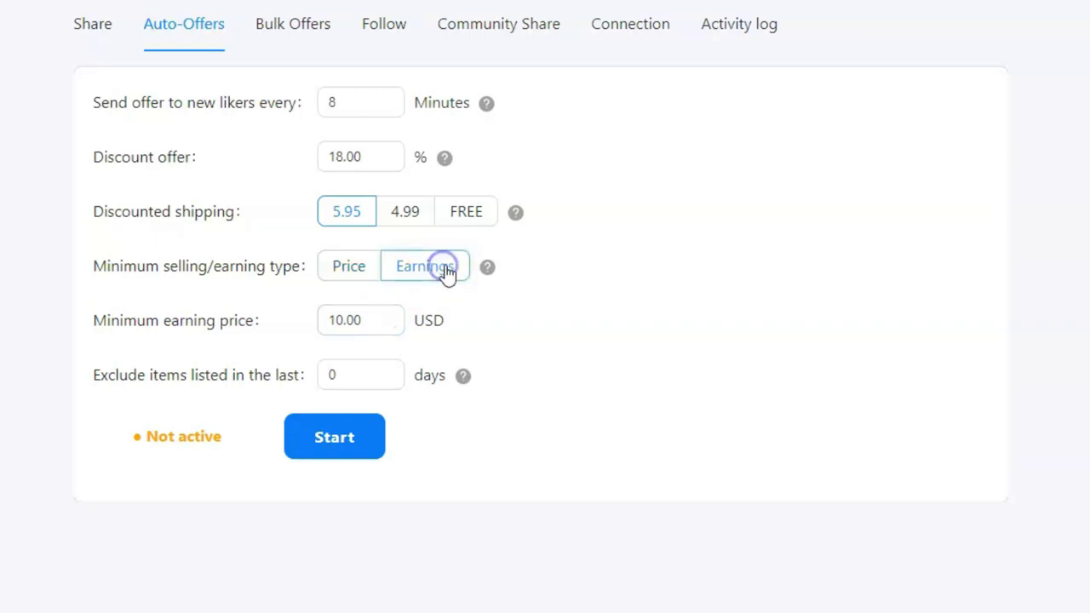
Set the auto-offer minimum earning price to 12 USD.
left_click(370, 321)
left_click_drag(369, 321, 312, 321)
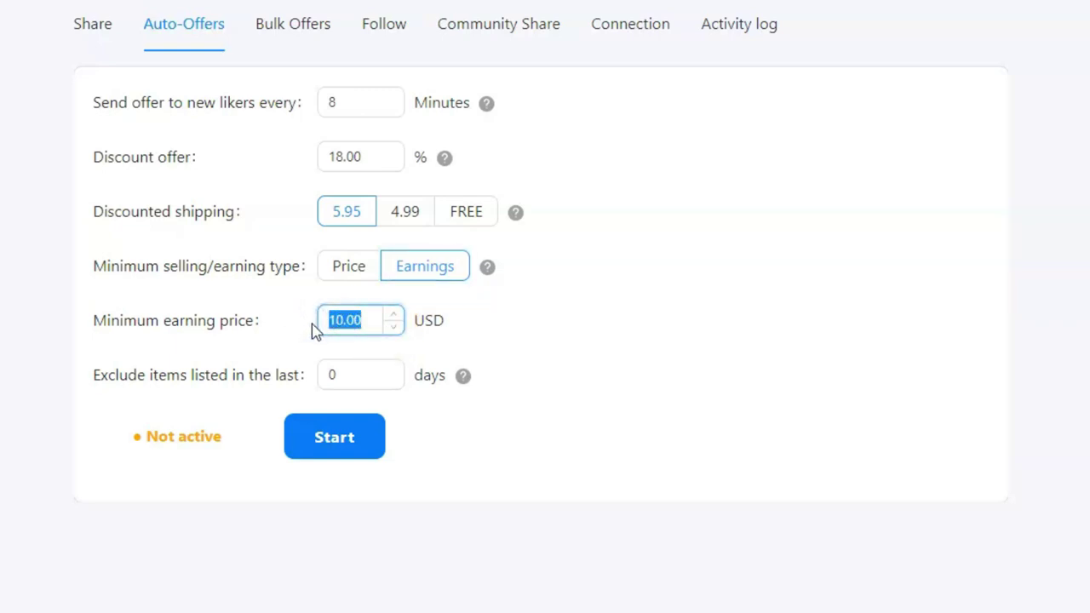
type("12")
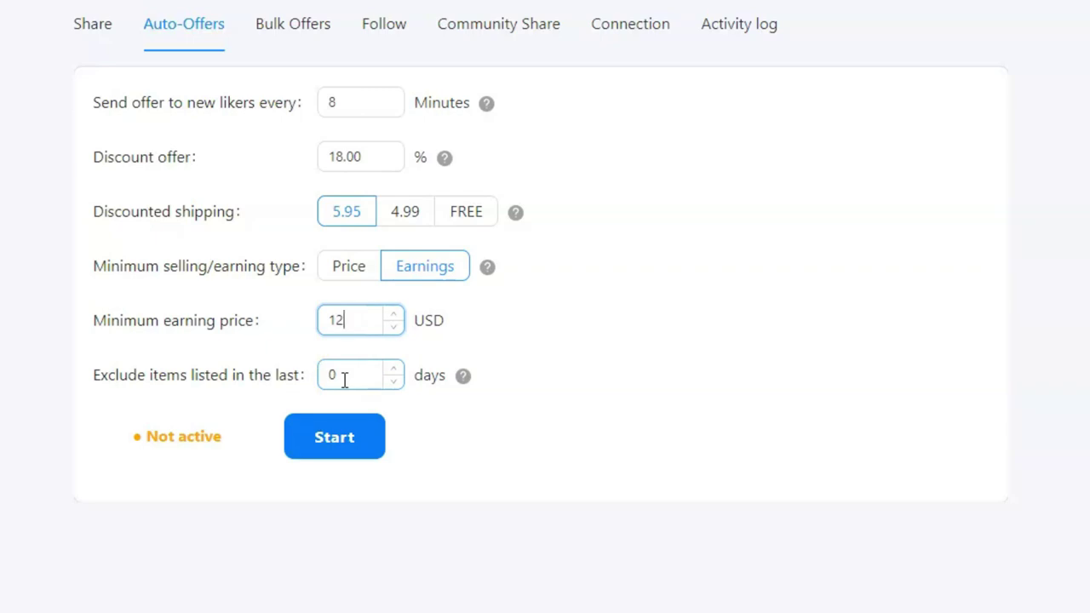
Try excluding items listed in the last 7 days from auto-offers, and replace that with 1 day.
left_click_drag(343, 375, 311, 375)
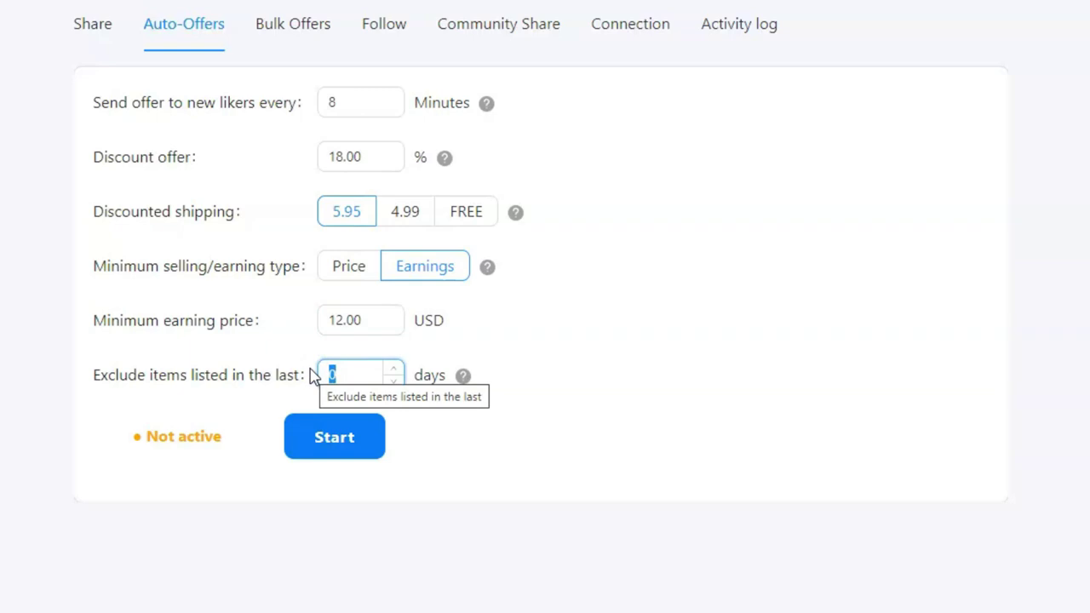
type("7")
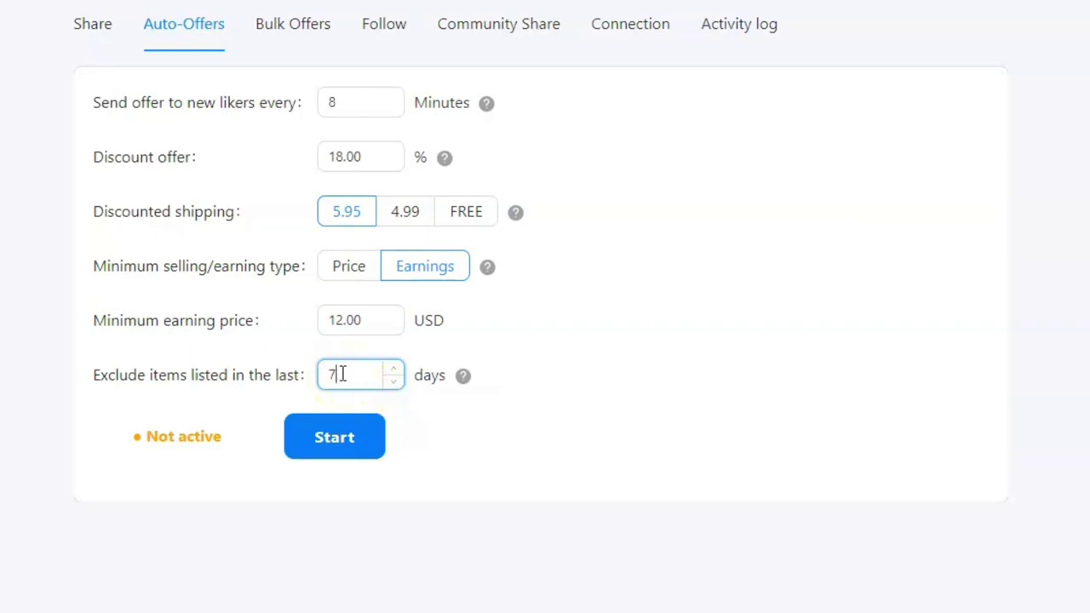
left_click_drag(340, 374, 320, 375)
type("1")
left_click(417, 453)
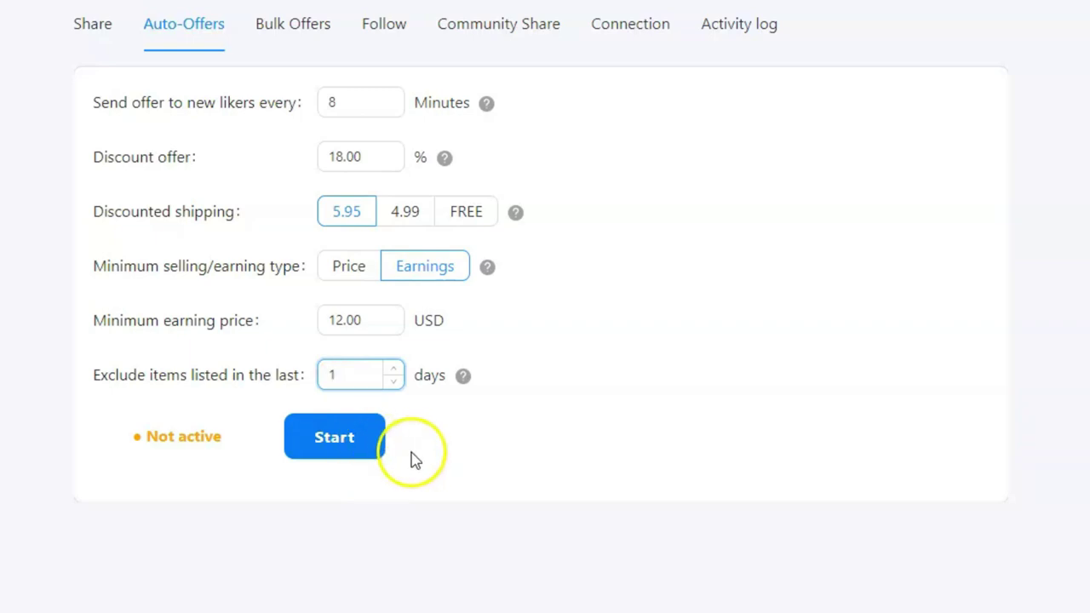
Set the exclusion of recently listed items to 0 days and the minimum selling/earning type to Price.
left_click(339, 376)
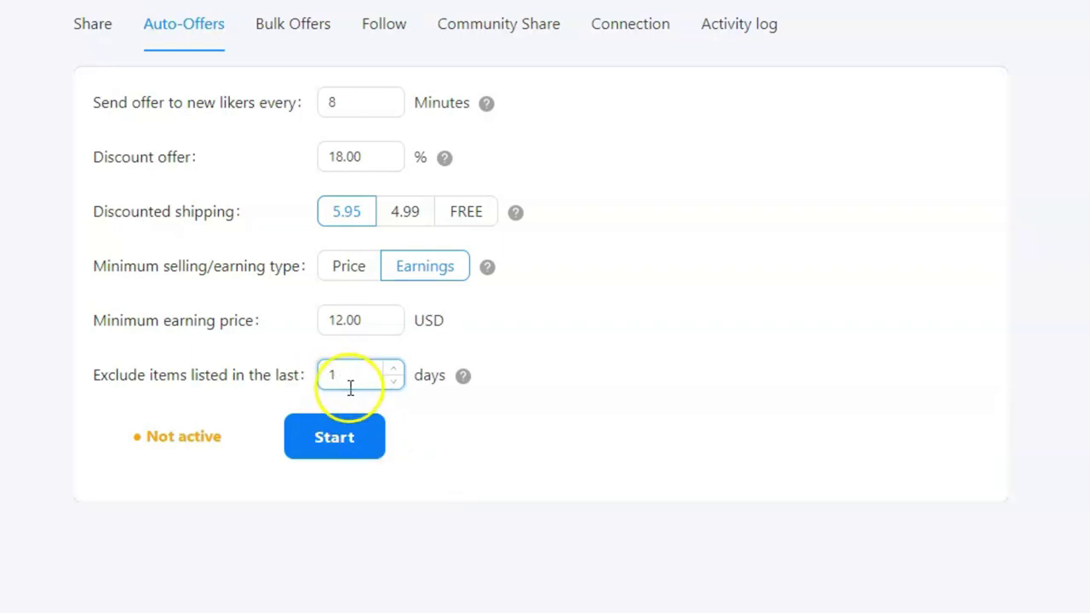
left_click(332, 377)
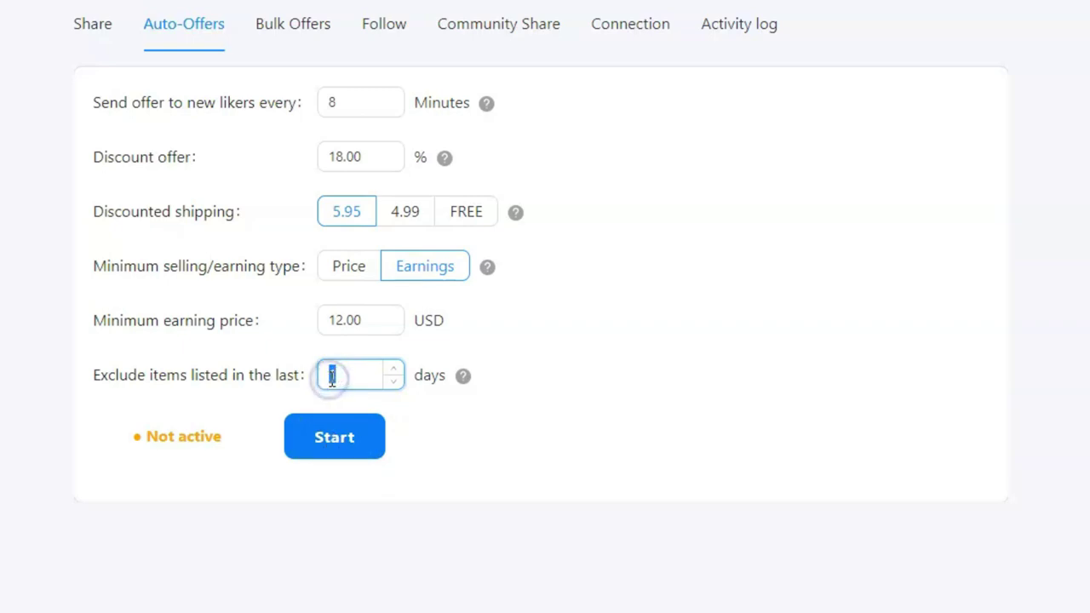
type("0")
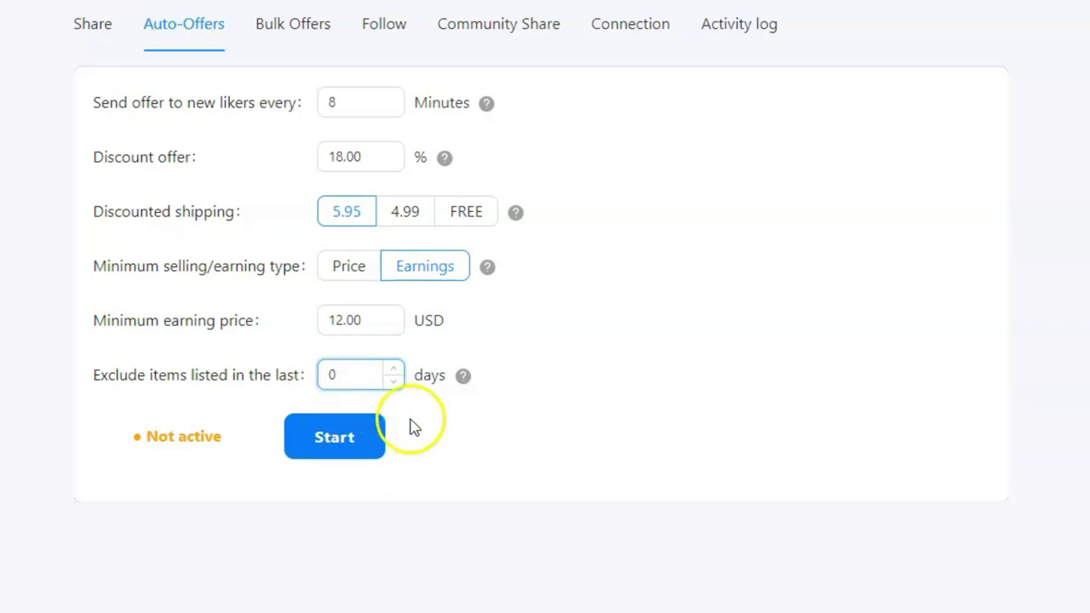
left_click(348, 266)
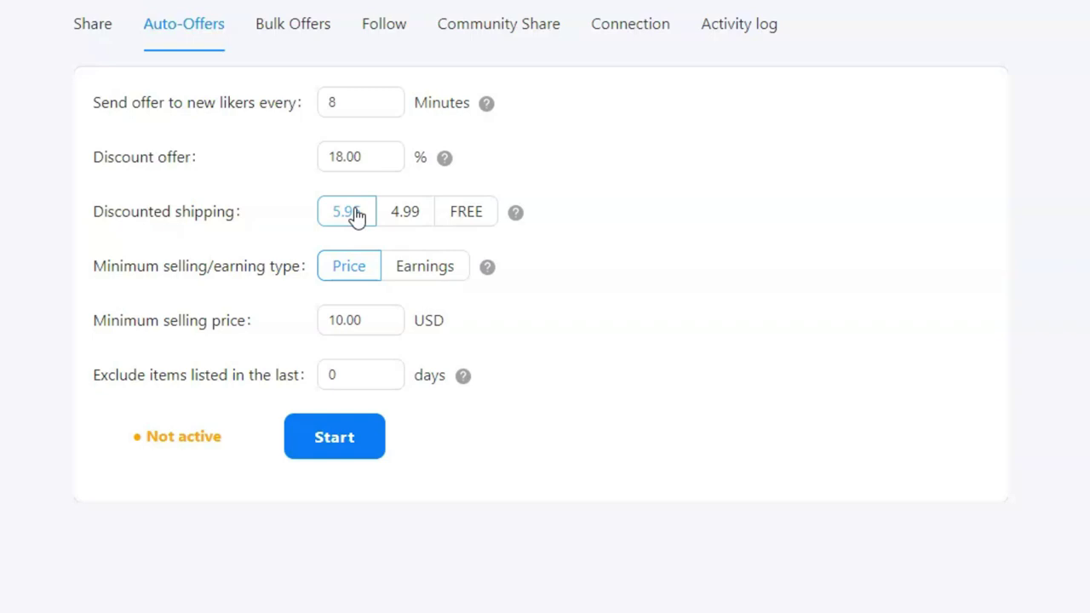
Compare the bulk offer discount setting with the auto-offer interval for new likers, ending on the bulk offer settings.
left_click(295, 25)
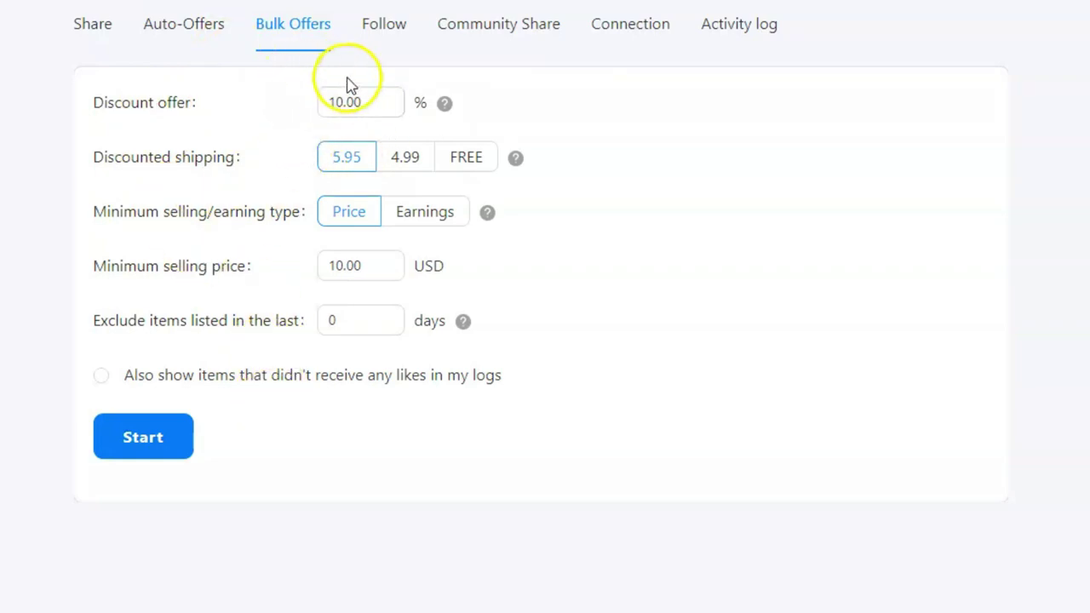
left_click(377, 104)
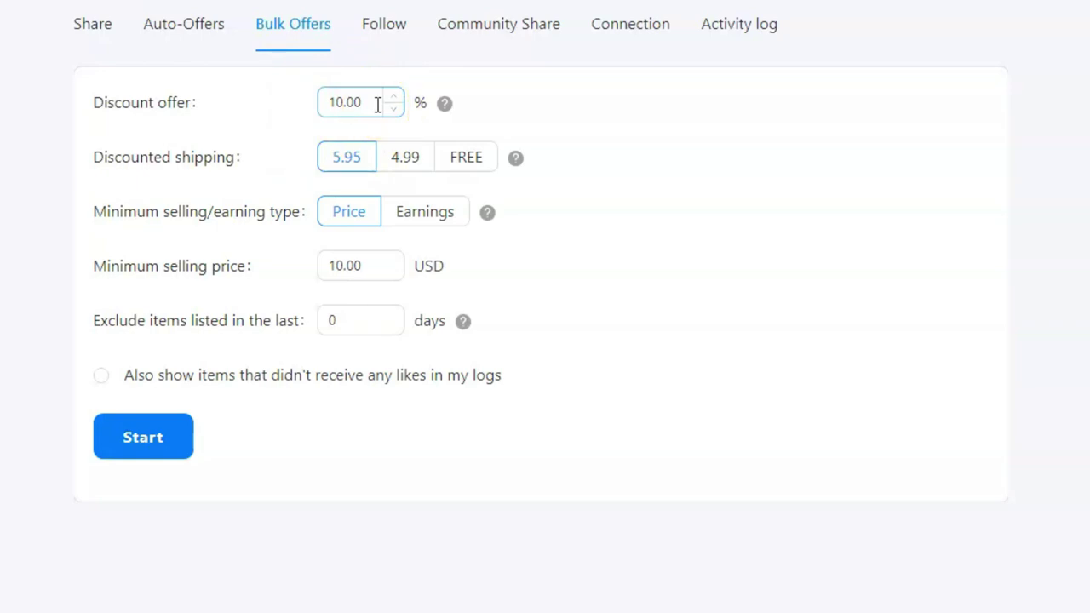
left_click(210, 34)
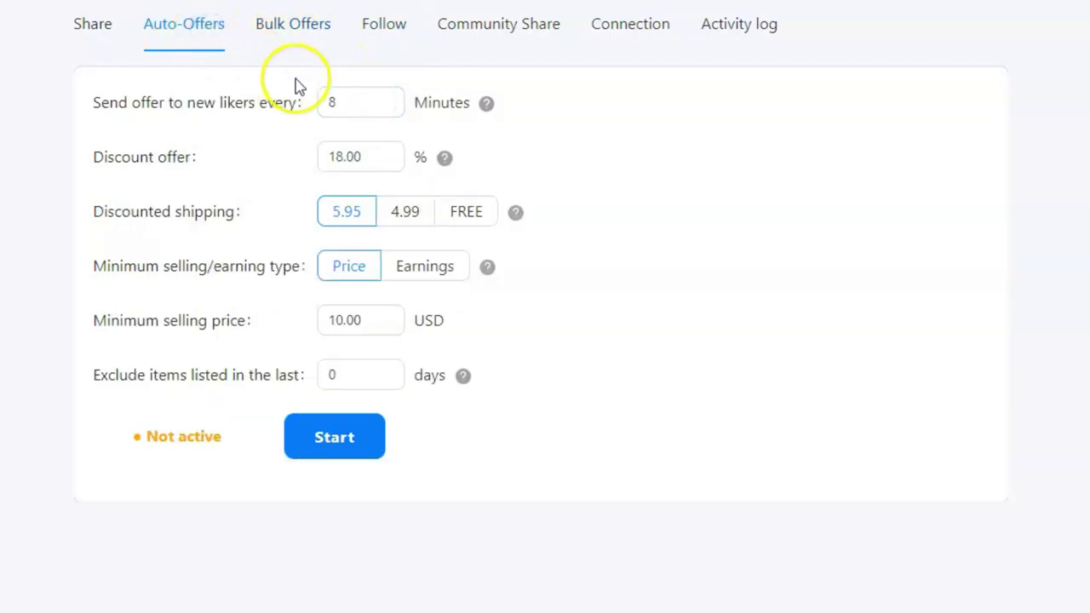
left_click_drag(347, 100, 306, 102)
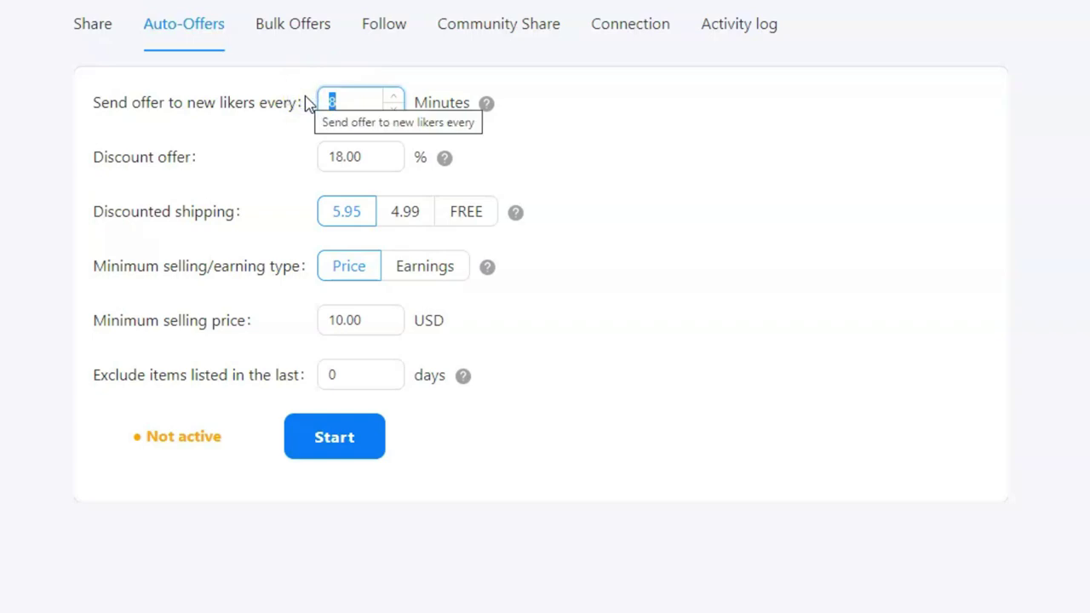
left_click(305, 27)
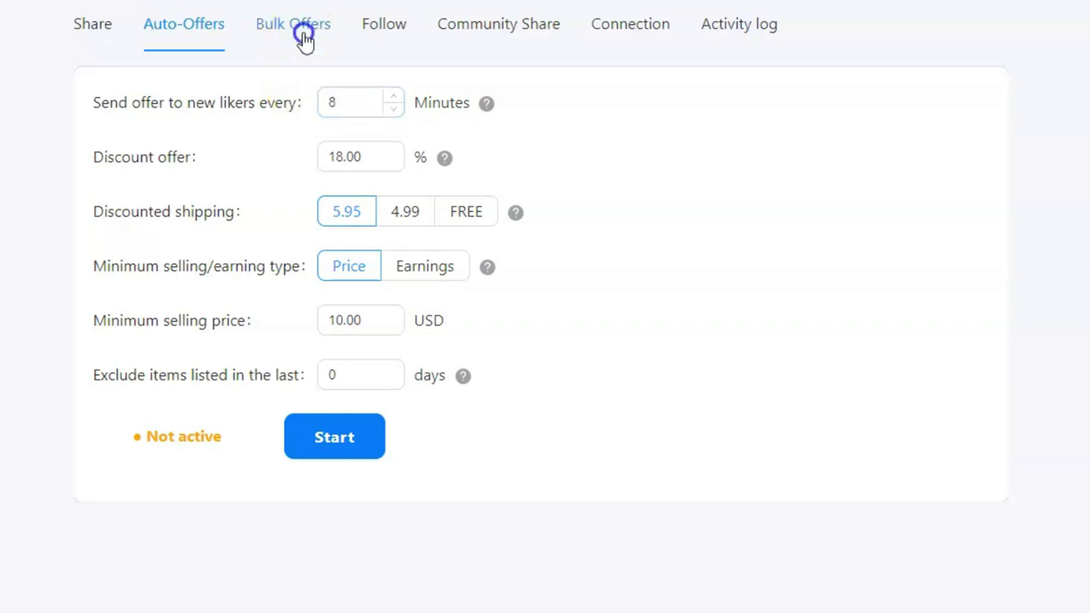
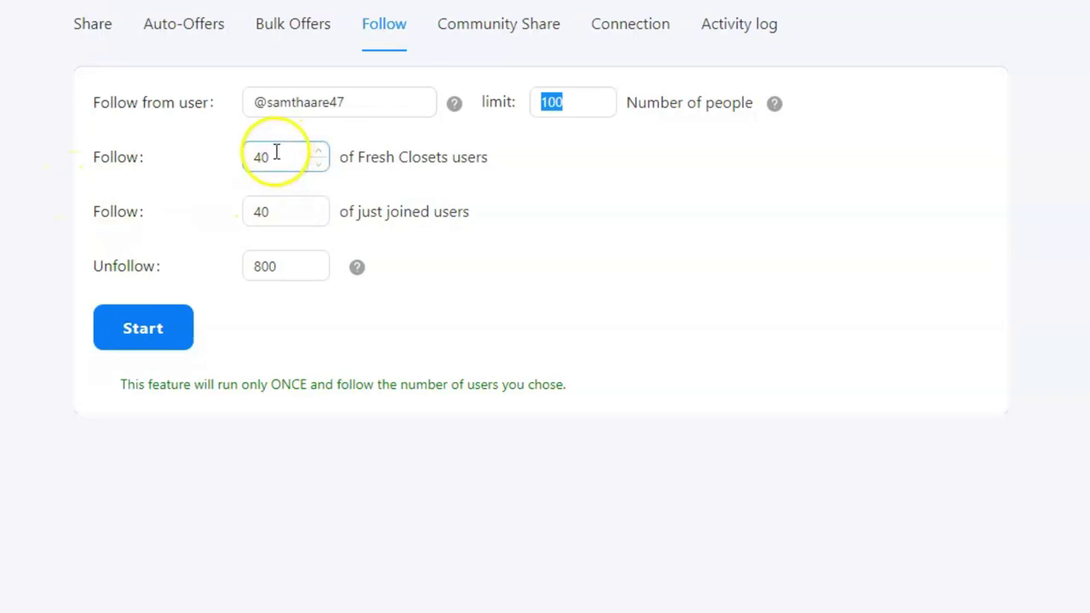
Review the Follow settings for Fresh Closets users and just joined users, along with the unfollow count.
left_click(268, 212)
left_click(265, 151)
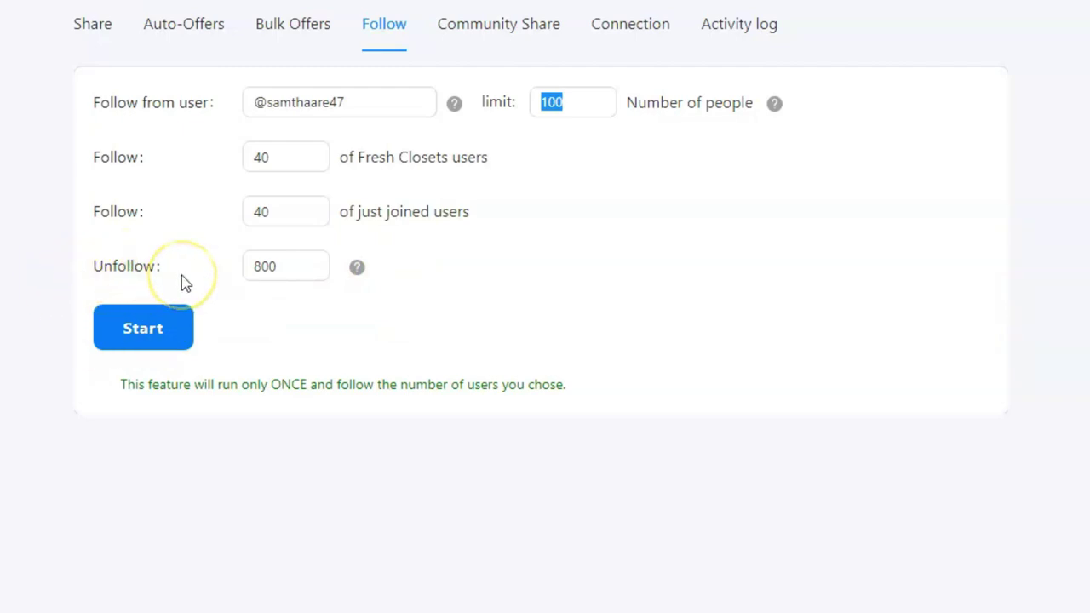
double_click(289, 264)
left_click_drag(290, 264, 246, 254)
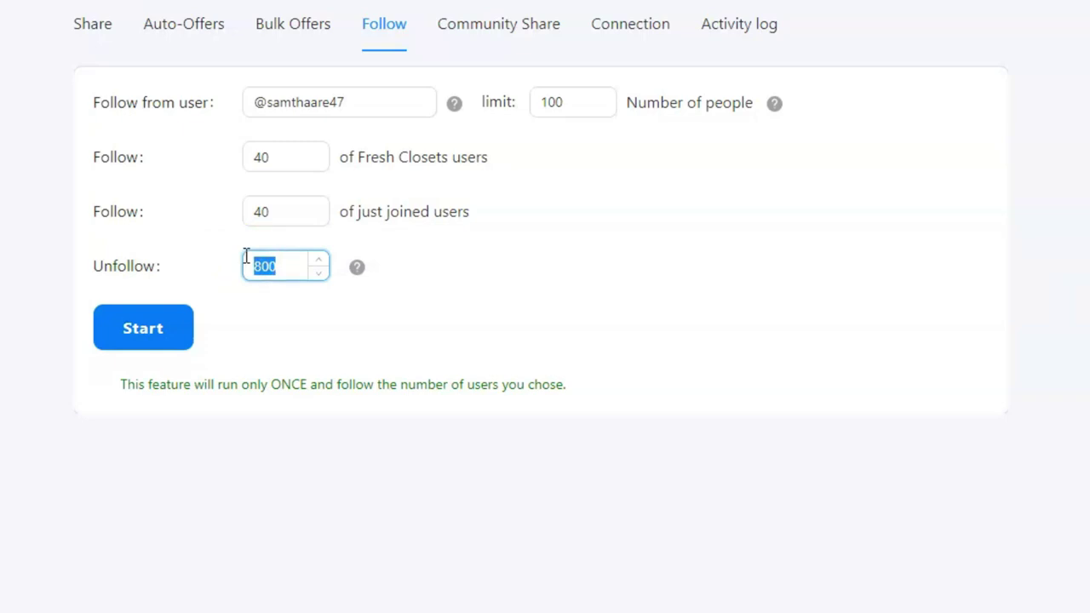
left_click(290, 235)
left_click(320, 266)
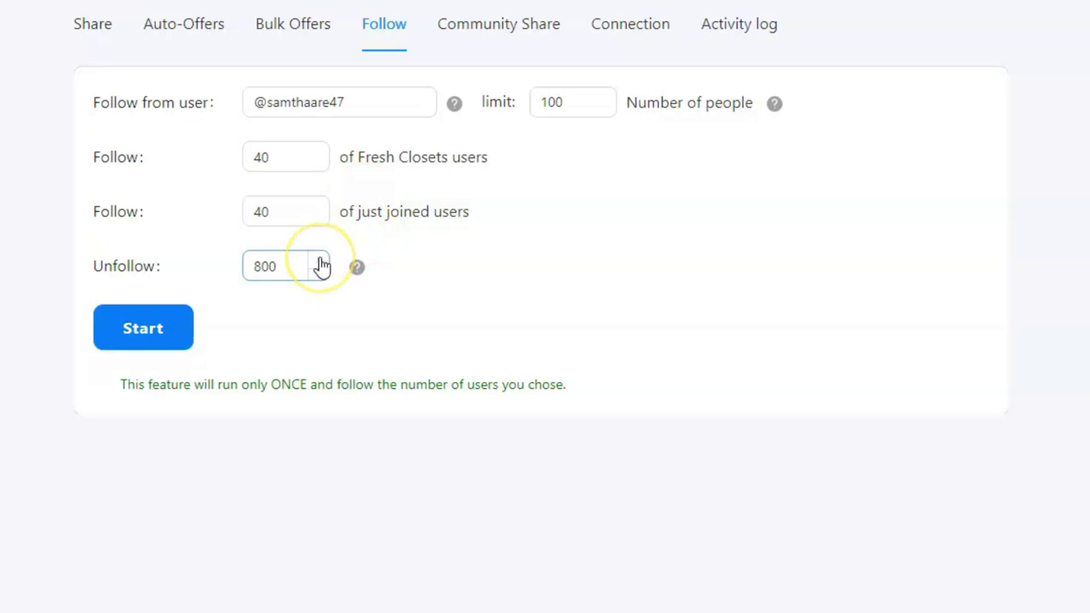
left_click(171, 343)
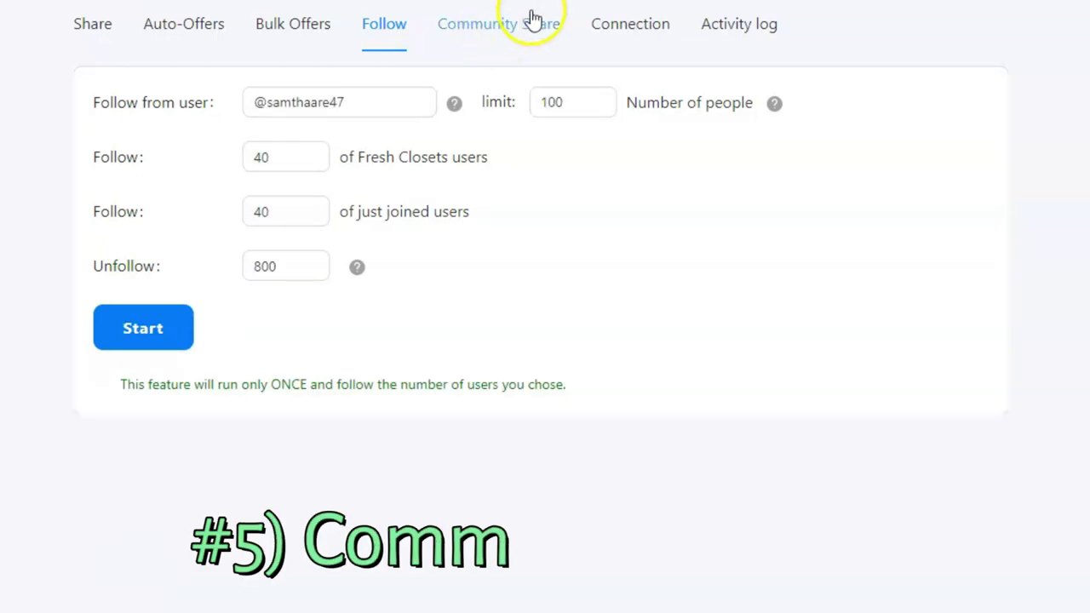
Open the Community Share settings and examine the Shares activity option and the shares count per closet.
left_click(528, 25)
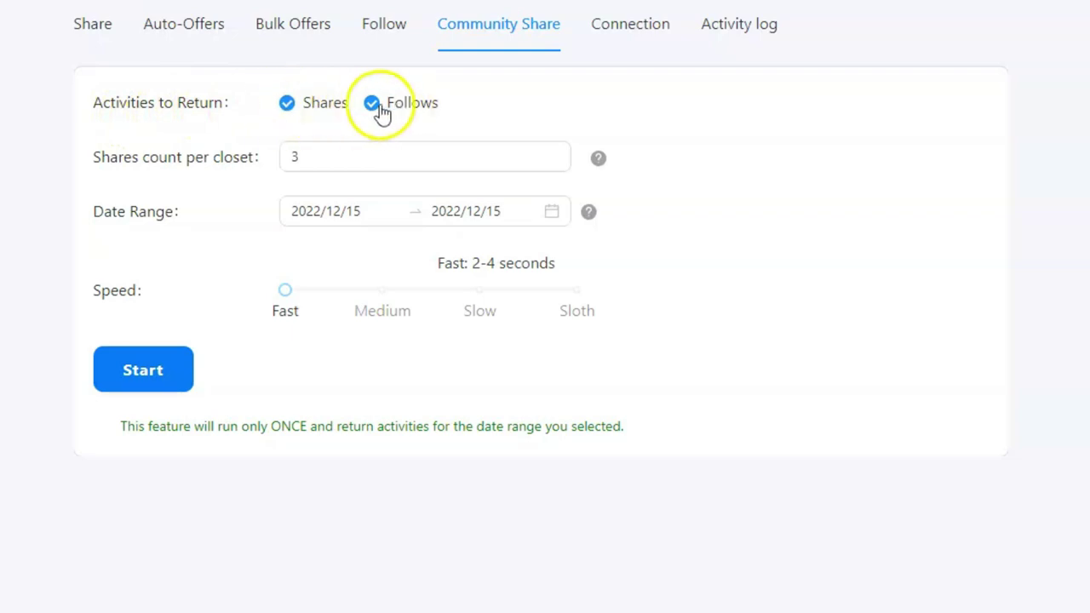
left_click(289, 107)
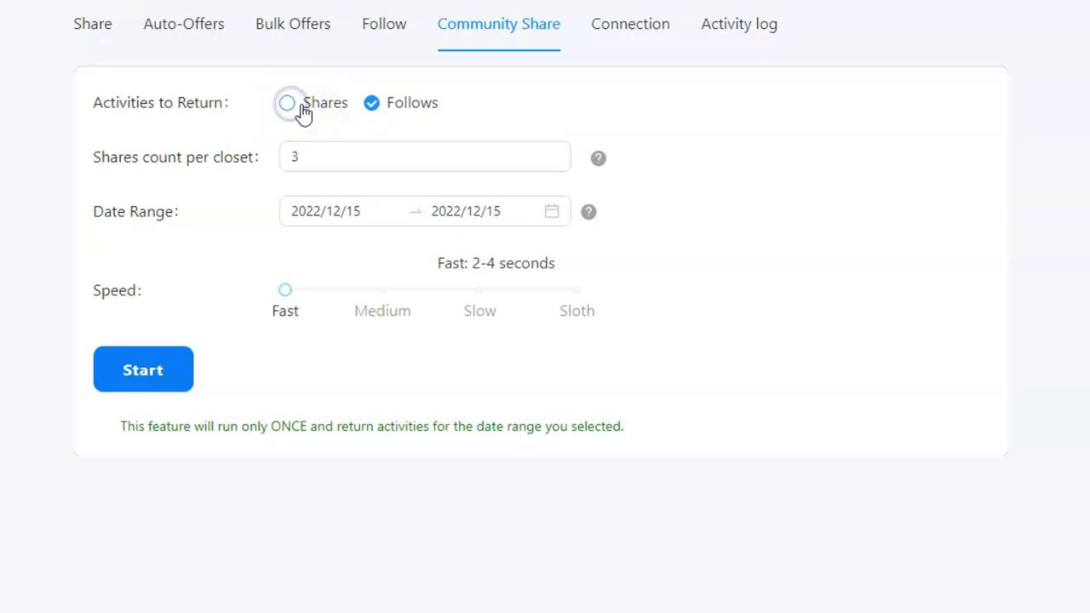
left_click(287, 109)
left_click(317, 156)
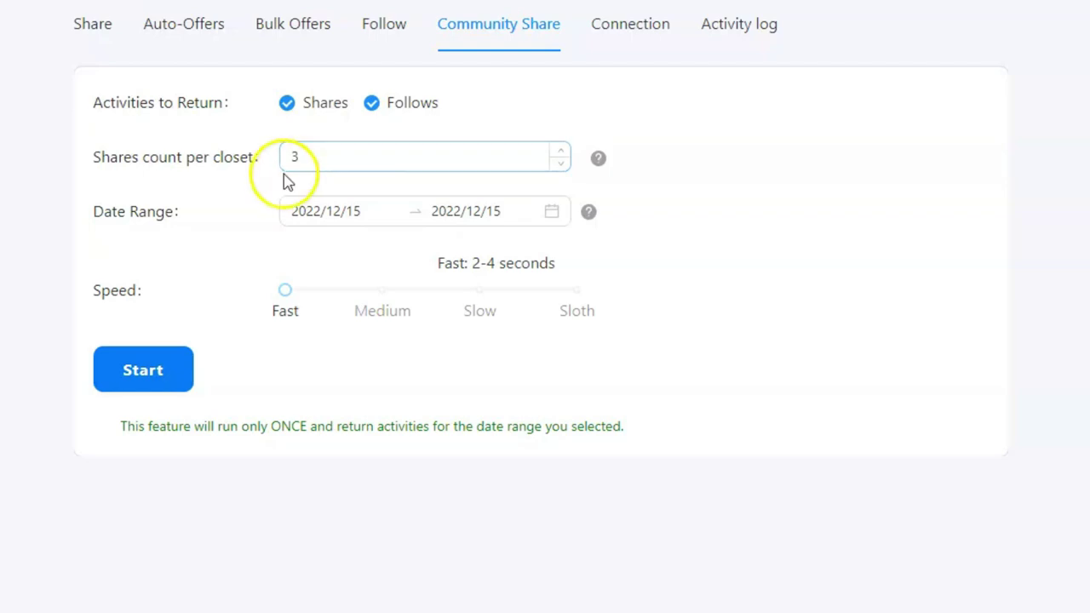
double_click(281, 160)
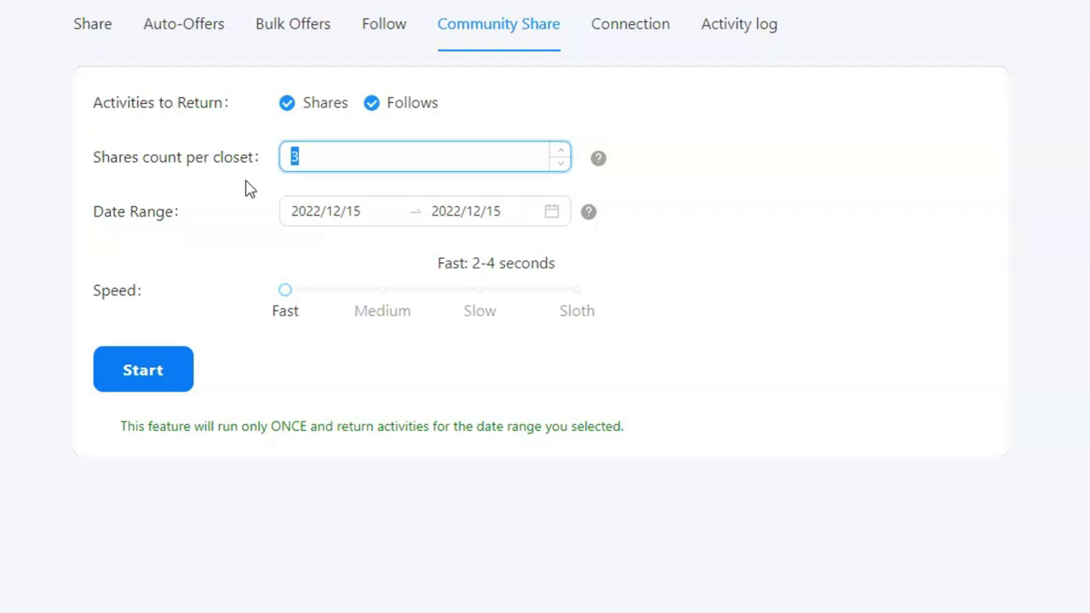
Set the community share date range to 2022/12/11 through 2022/12/15.
left_click(396, 210)
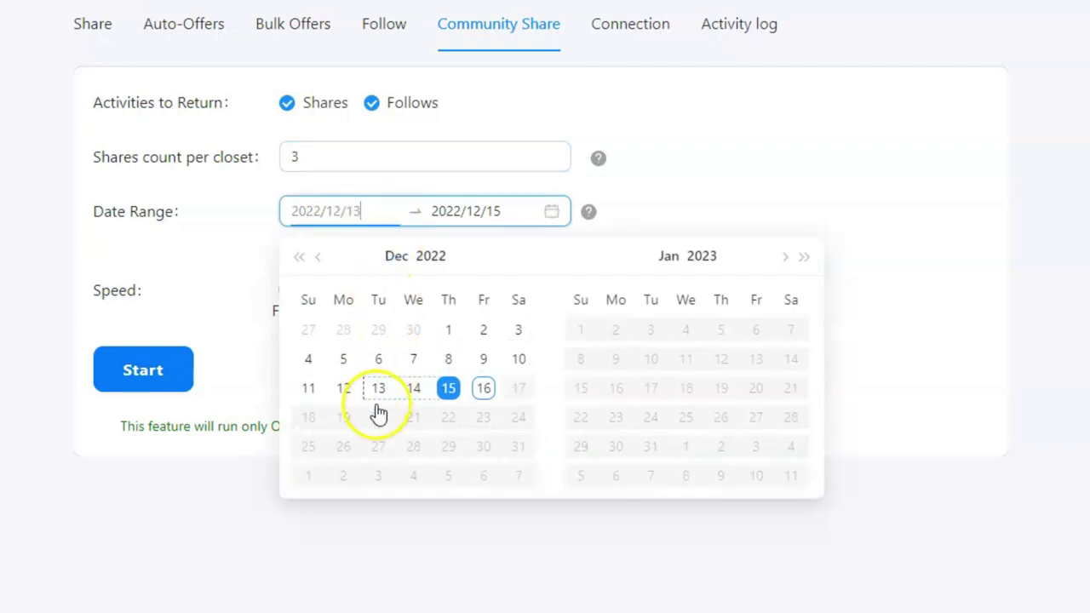
left_click(308, 393)
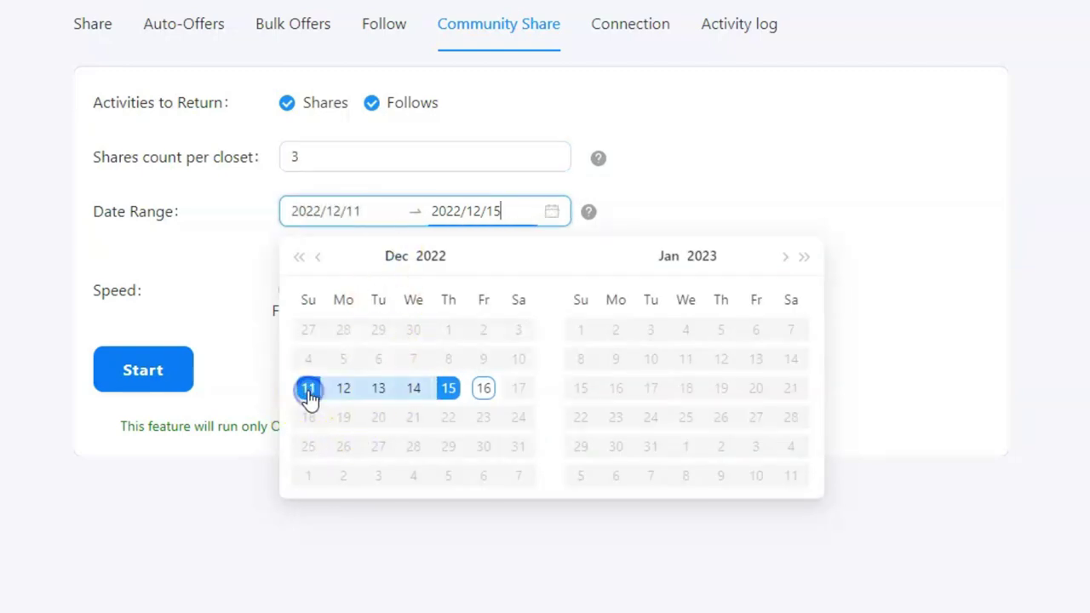
left_click(448, 389)
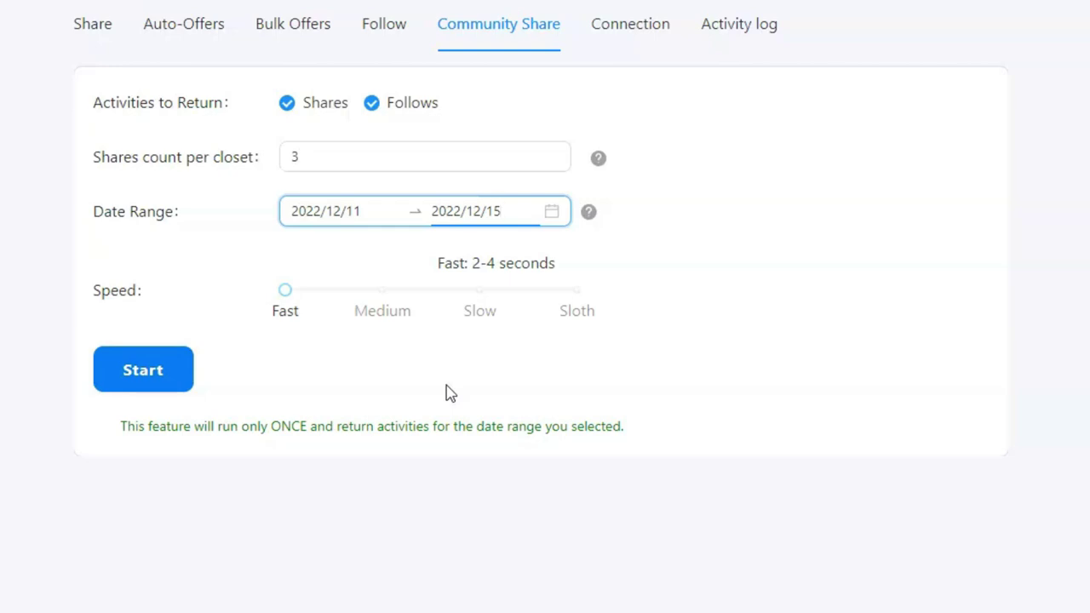
Set both the start and end of the community share date range to 2022/12/15, and open the Connection settings.
left_click(402, 211)
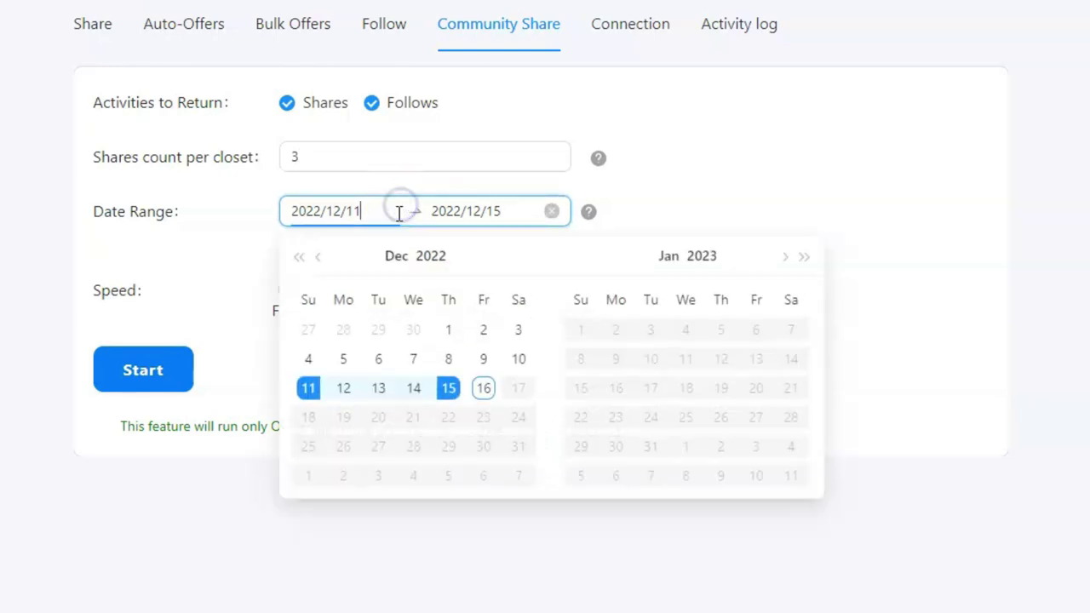
left_click(448, 389)
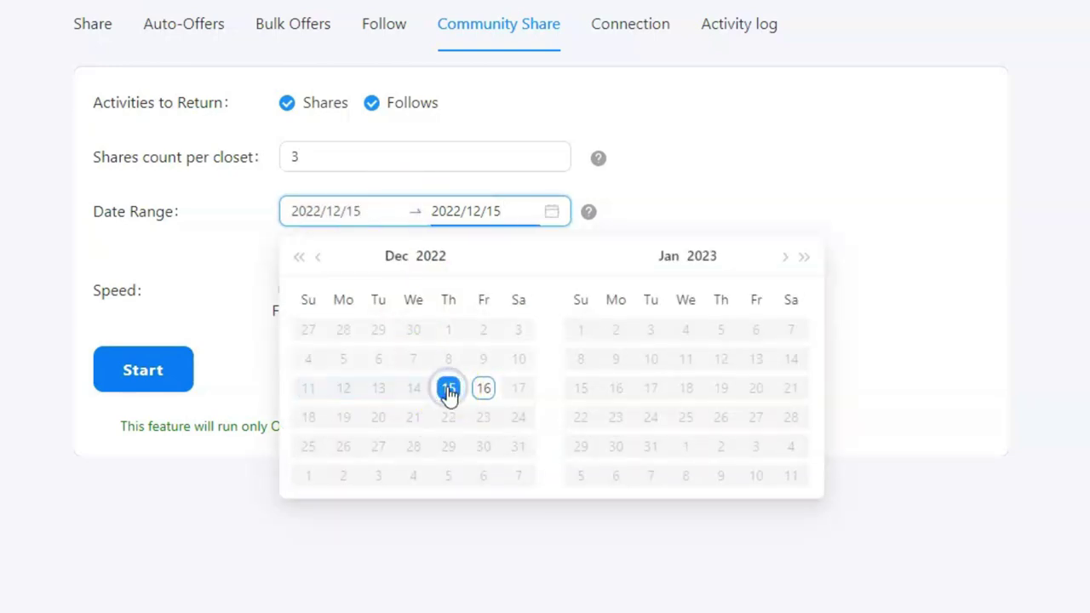
left_click(448, 388)
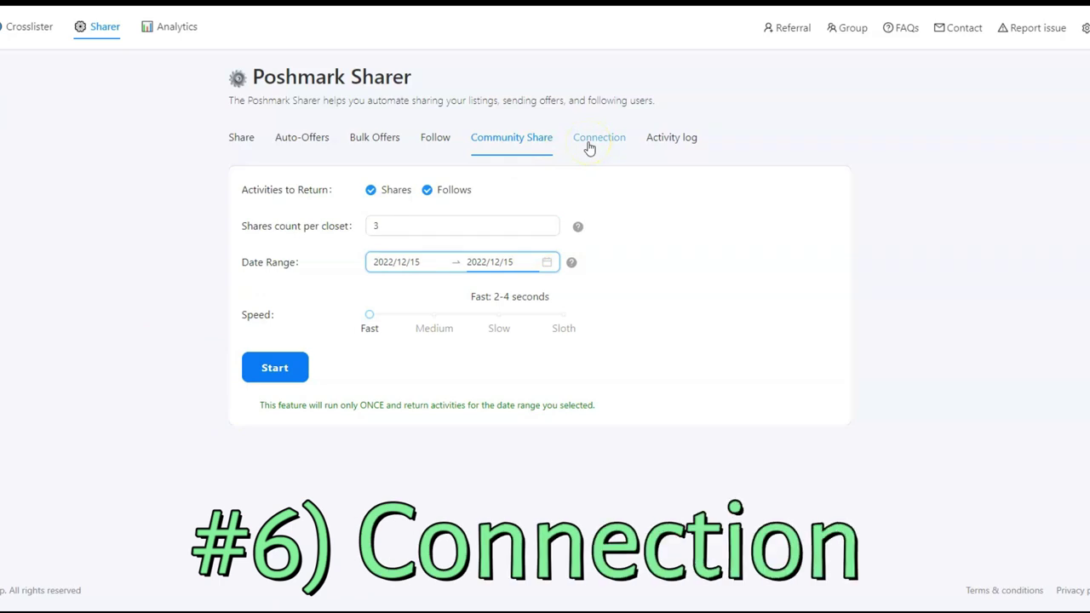
left_click(589, 148)
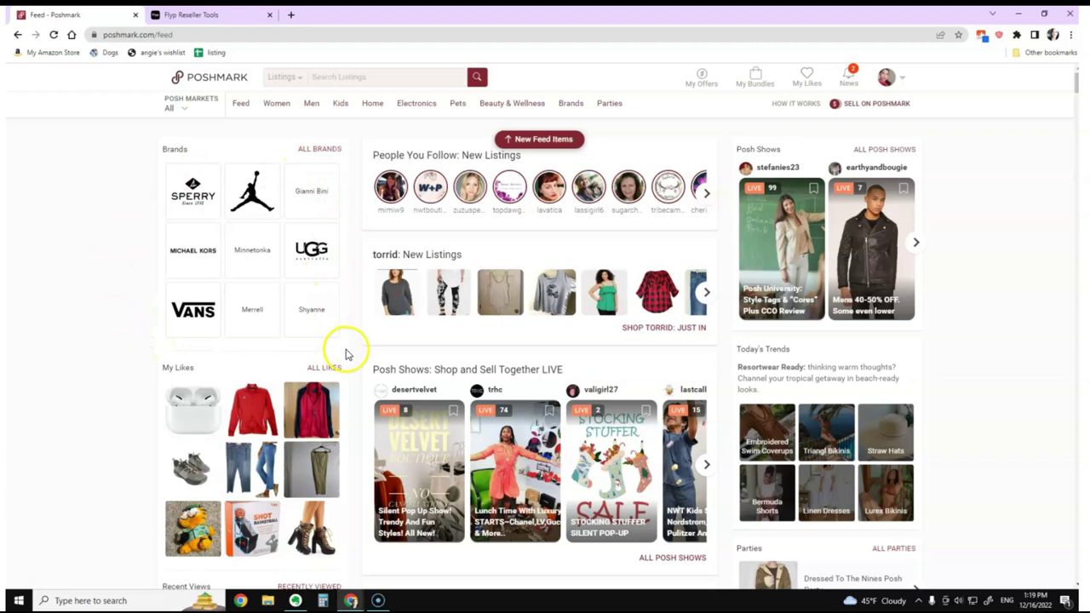
Switch to the Flyp Poshmark Sharer page and check the sharing schedules and the auto-offer settings.
left_click(190, 15)
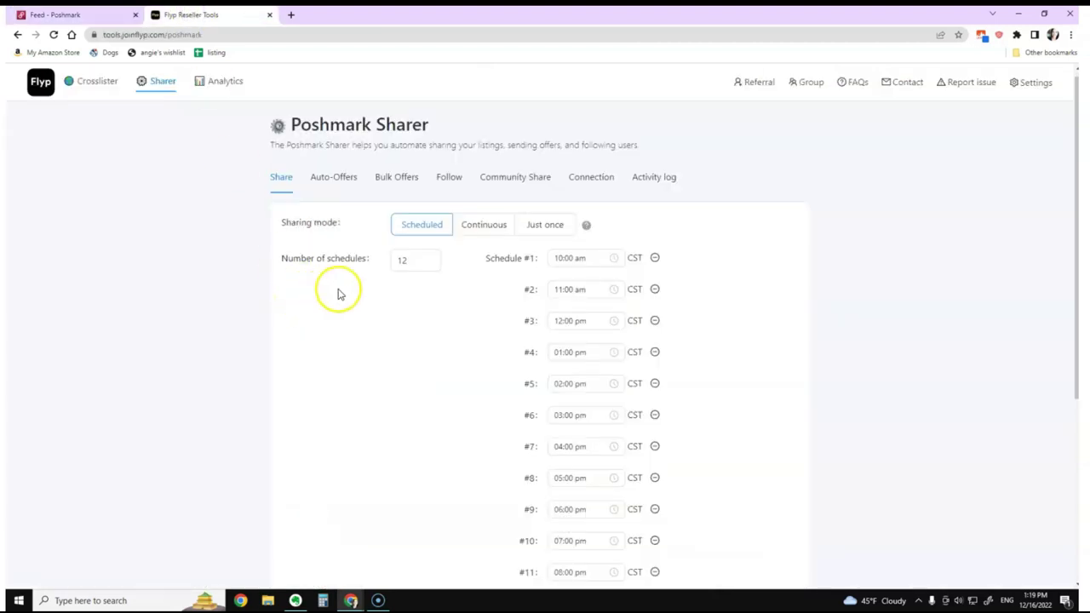
scroll(362, 315, "down", 2)
scroll(370, 432, "down", 2)
left_click(310, 492)
scroll(458, 291, "up", 3)
scroll(500, 337, "up", 1)
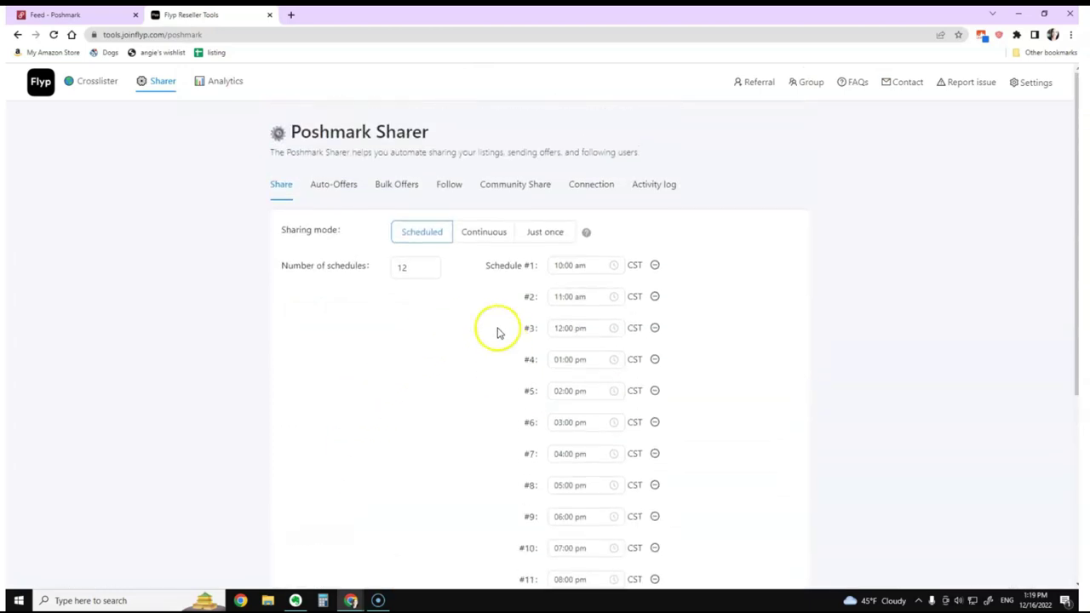
left_click(336, 182)
left_click(427, 423)
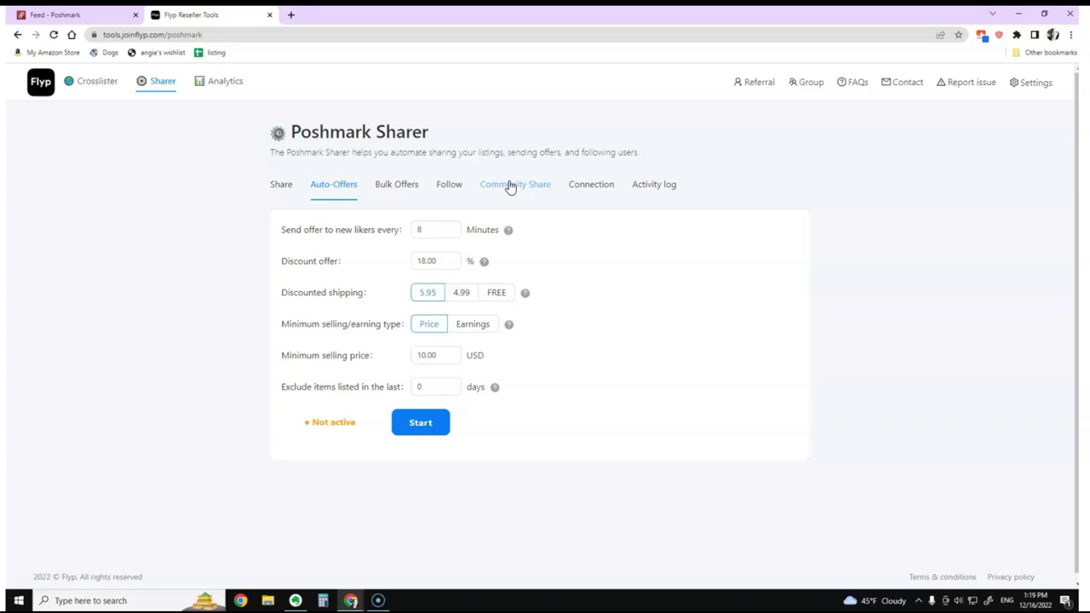
Open a new browser tab and detach it into its own separate window.
left_click(291, 16)
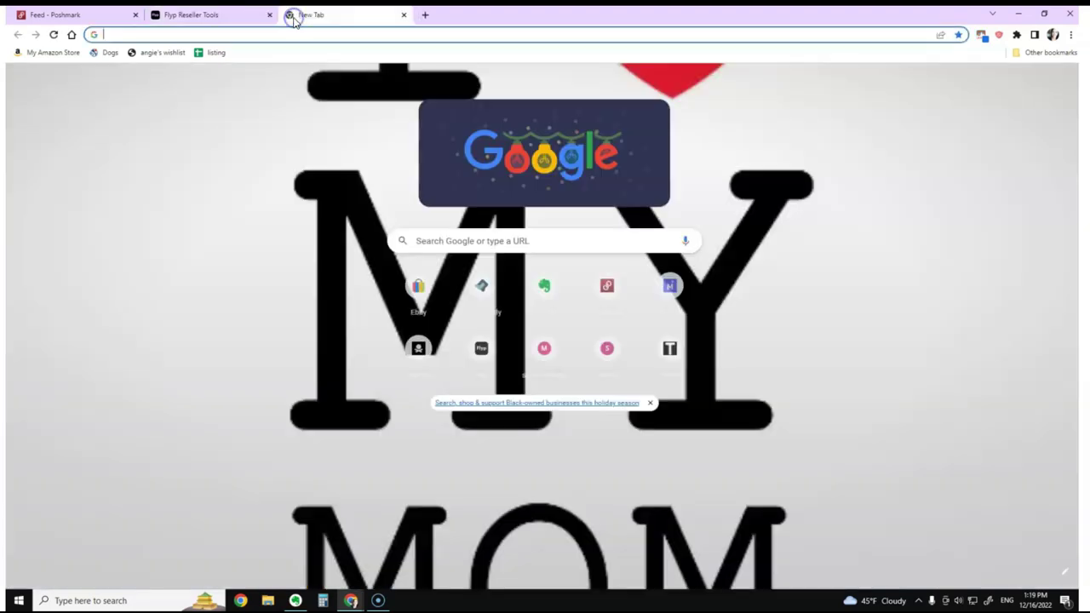
left_click(340, 17)
left_click_drag(341, 17, 356, 88)
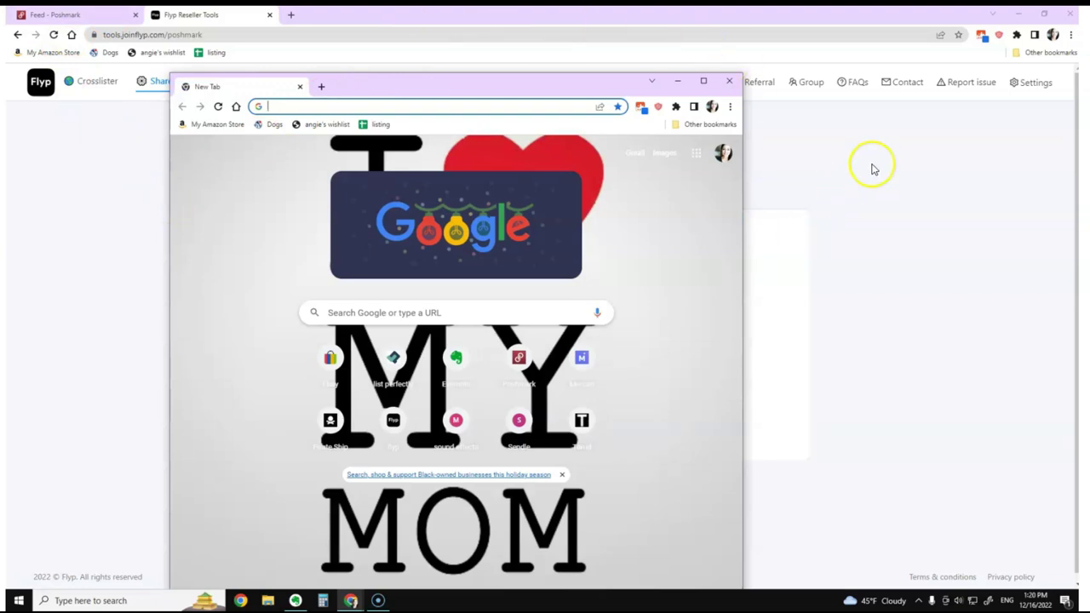
Maximize the new browser window with the Flyp window minimized, and switch between the two windows, returning to Flyp's auto-offer settings.
left_click(1022, 16)
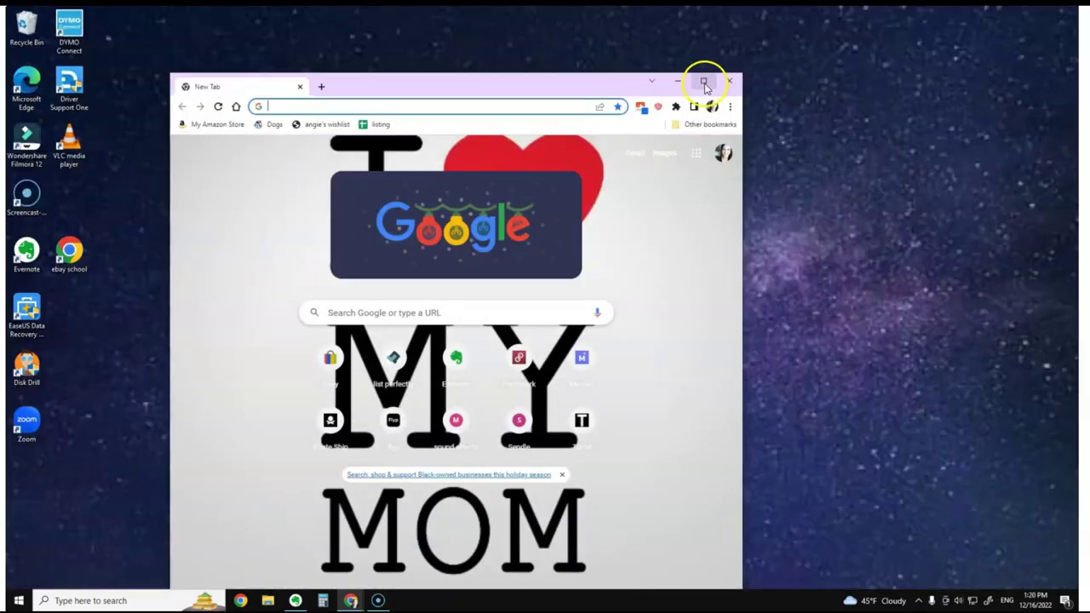
left_click(704, 82)
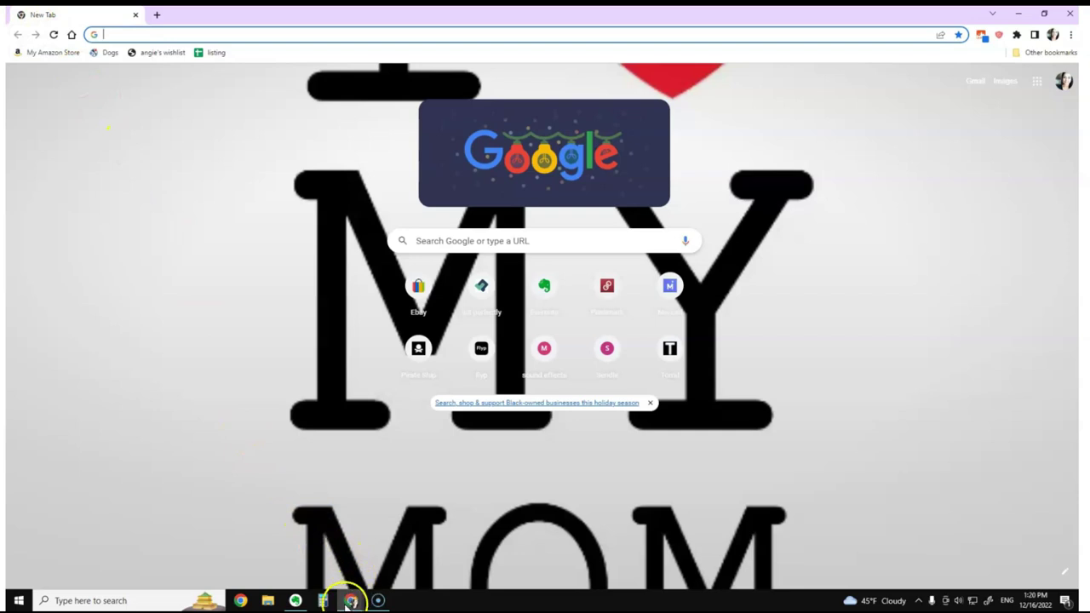
mouse_move(351, 600)
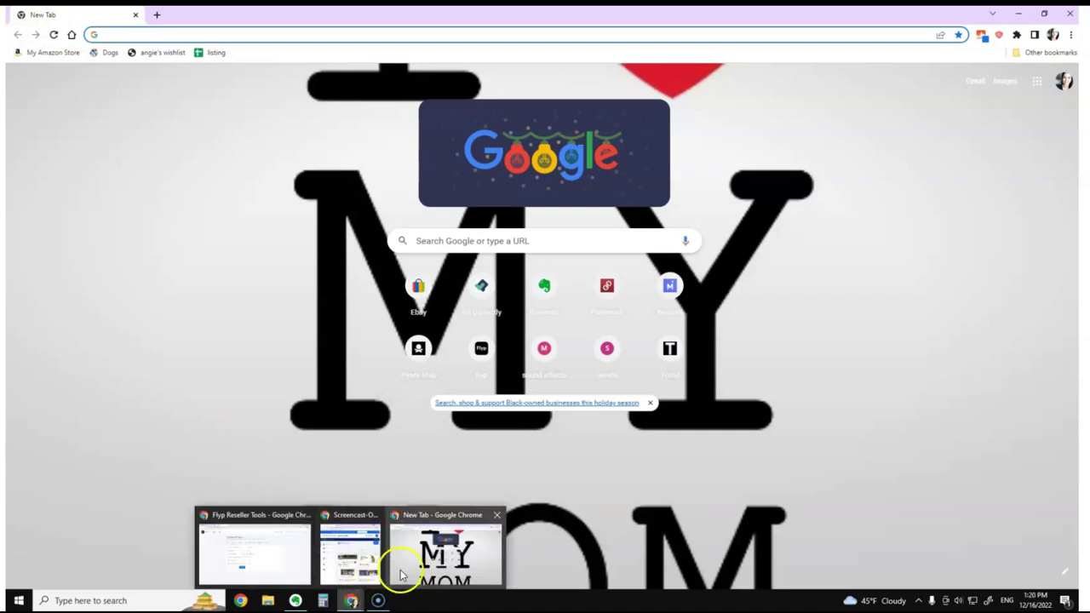
left_click(229, 545)
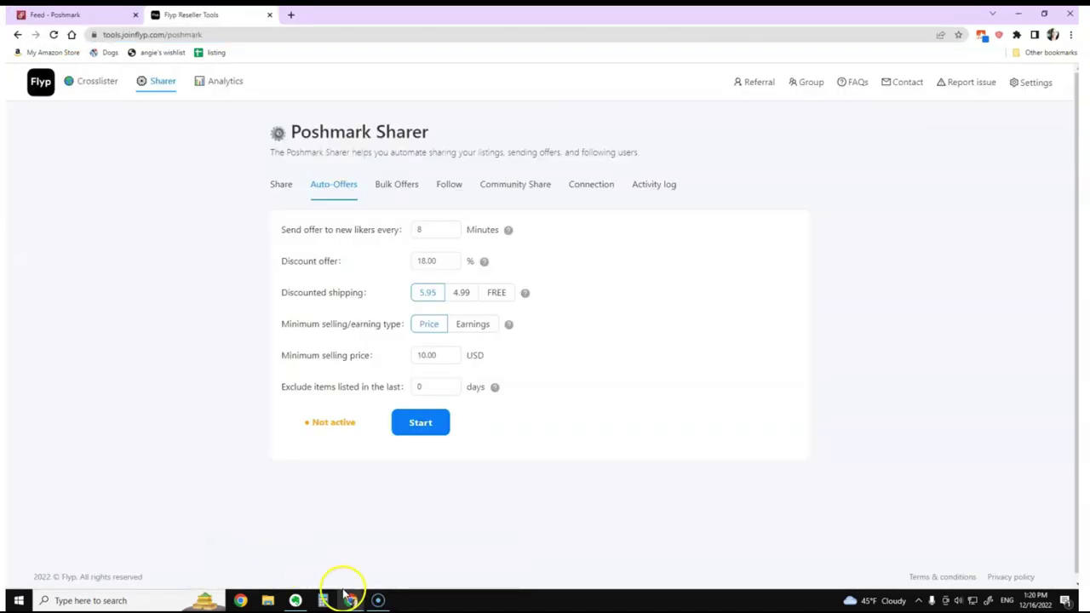
mouse_move(351, 599)
left_click(410, 566)
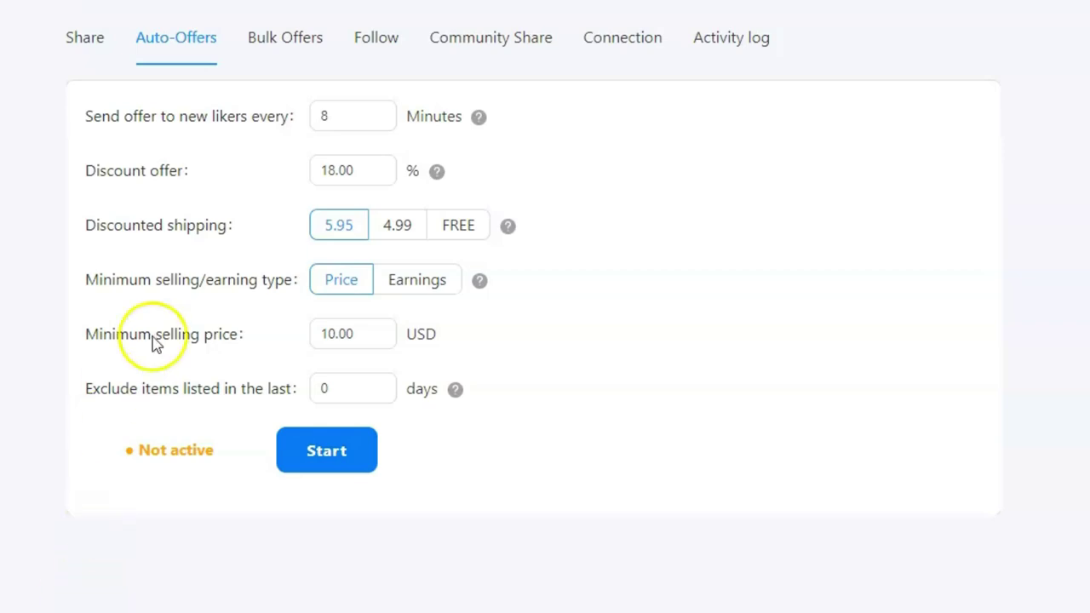
Open the Poshmark Sharer's activity log and examine the daily totals and the recent sharing, offer and follow entries.
left_click(737, 47)
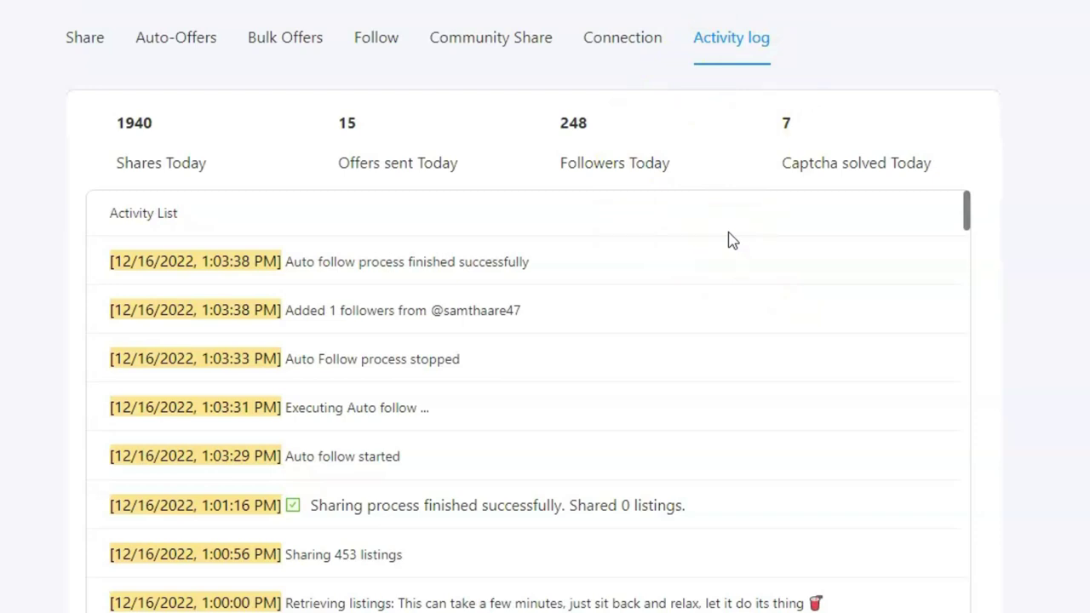
left_click(396, 384)
scroll(396, 384, "down", 2)
scroll(396, 386, "down", 1)
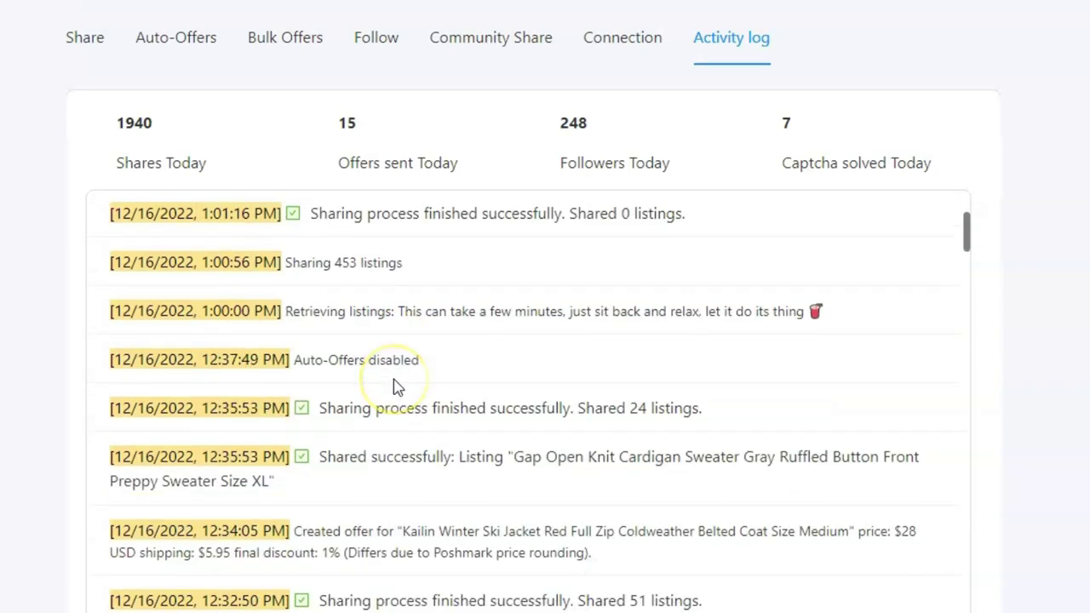